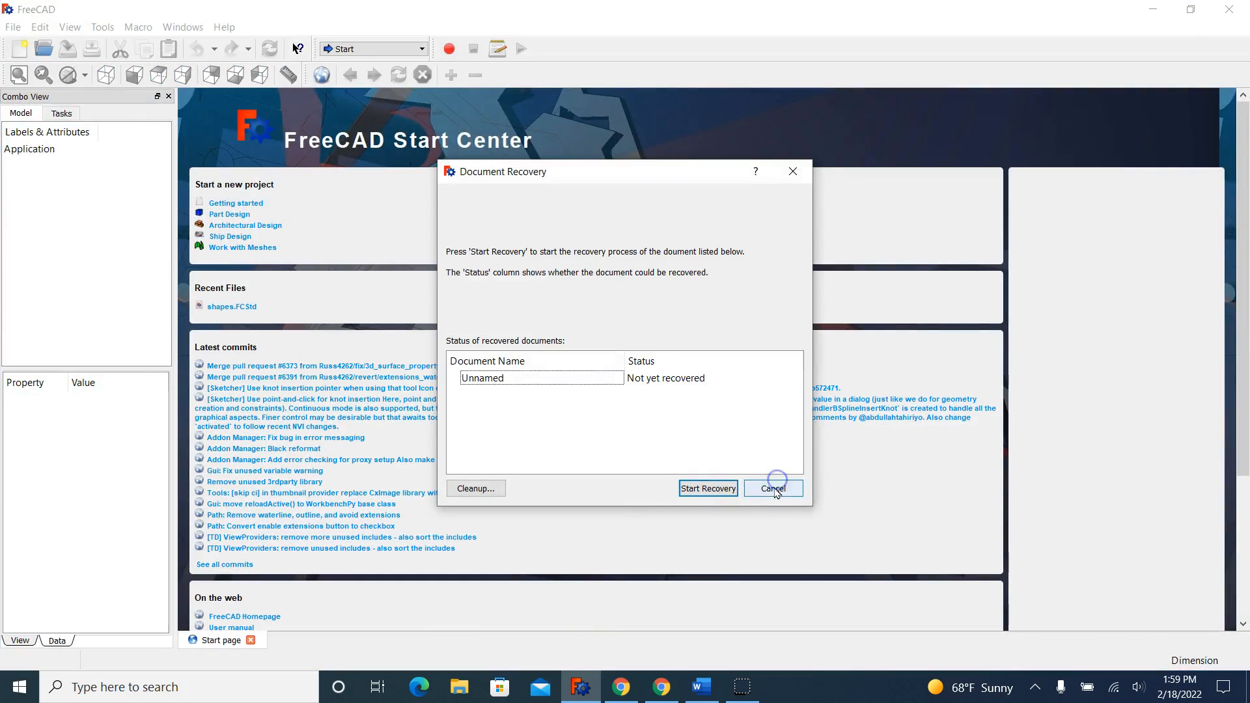
Dismiss the document recovery dialog without recovering the unsaved document.
{"action": "left_click", "coordinate": [773, 490]}
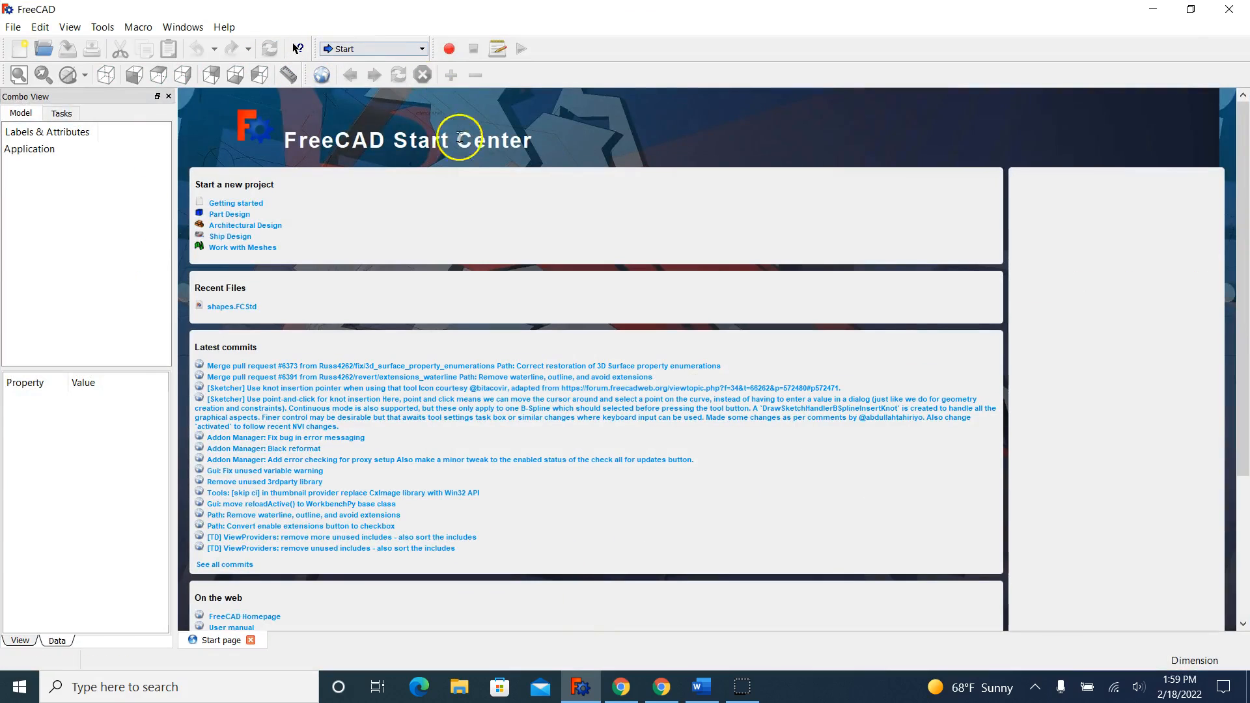
{"action": "mouse_move", "coordinate": [582, 694]}
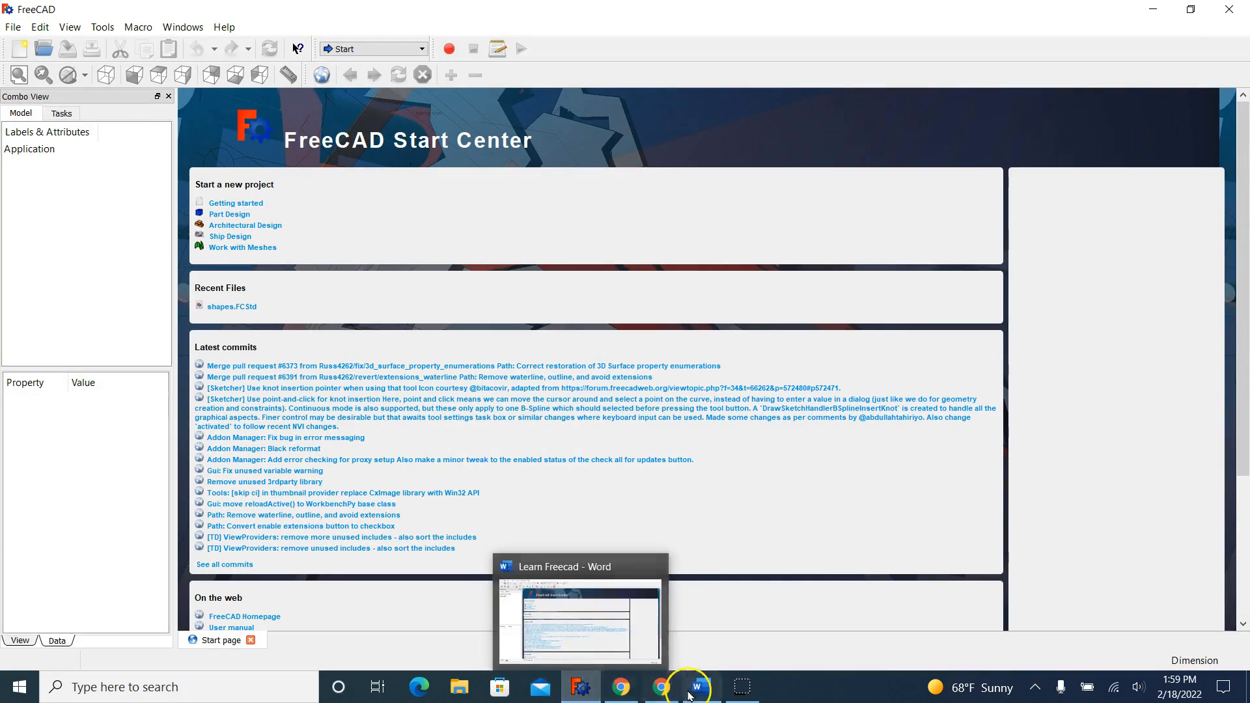
{"action": "left_click", "coordinate": [577, 685]}
{"action": "right_click", "coordinate": [577, 688]}
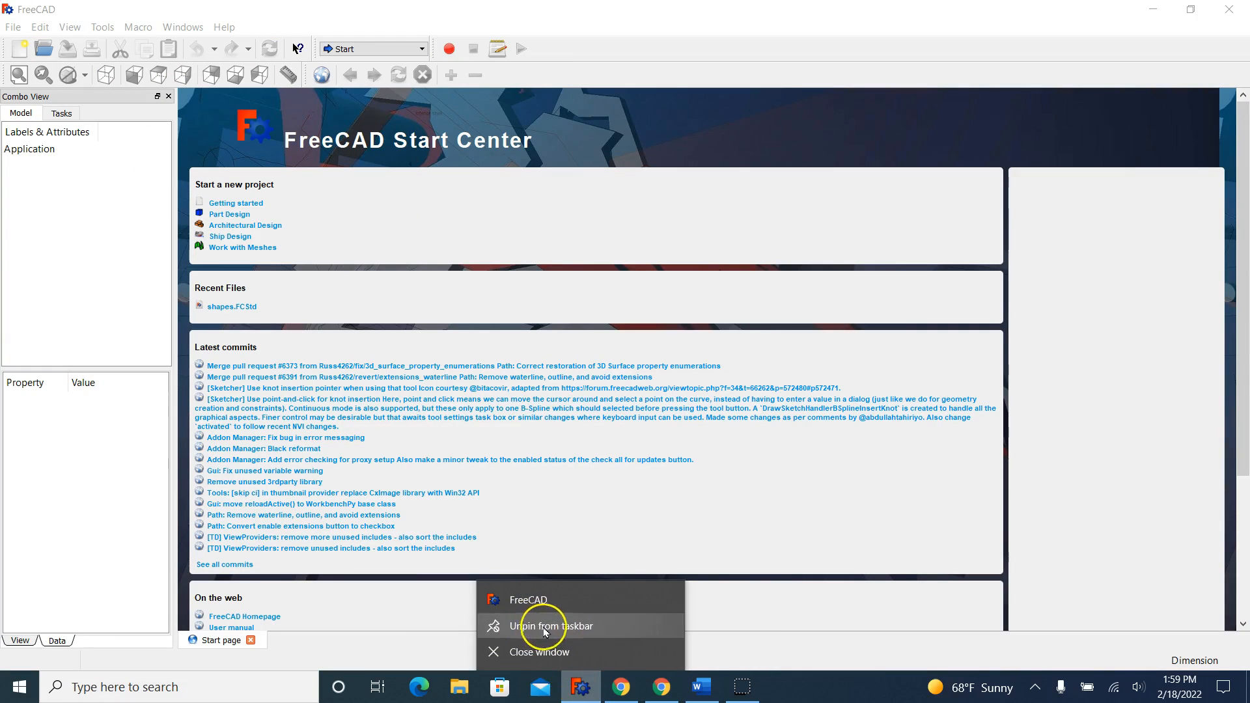
{"action": "left_click", "coordinate": [577, 688]}
{"action": "left_click", "coordinate": [580, 689]}
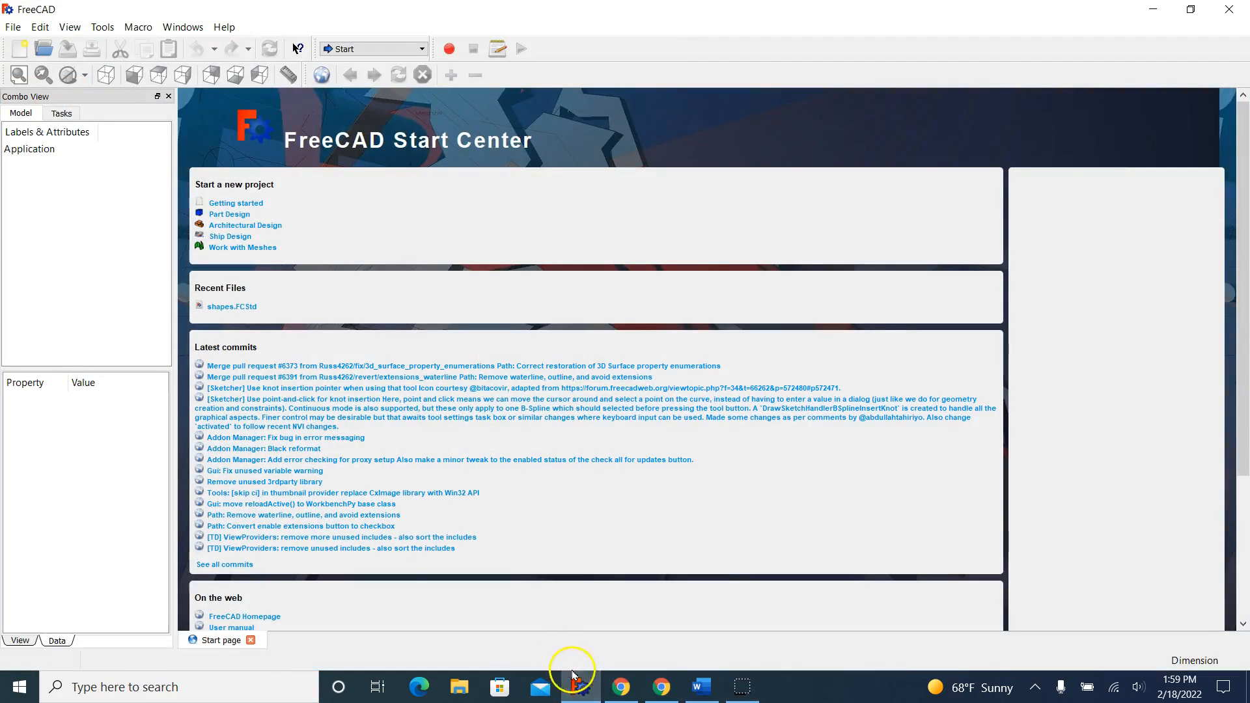
{"action": "mouse_move", "coordinate": [585, 678]}
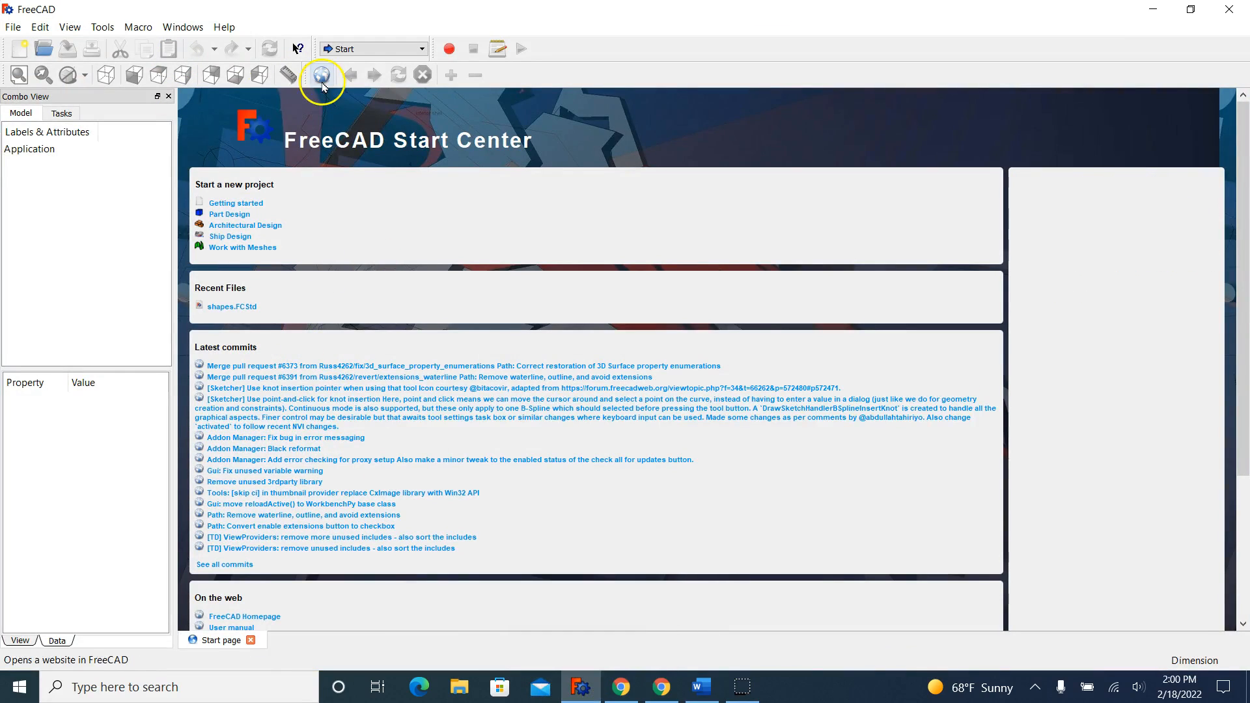
Create a new empty document and close the Start page.
{"action": "left_click", "coordinate": [13, 27]}
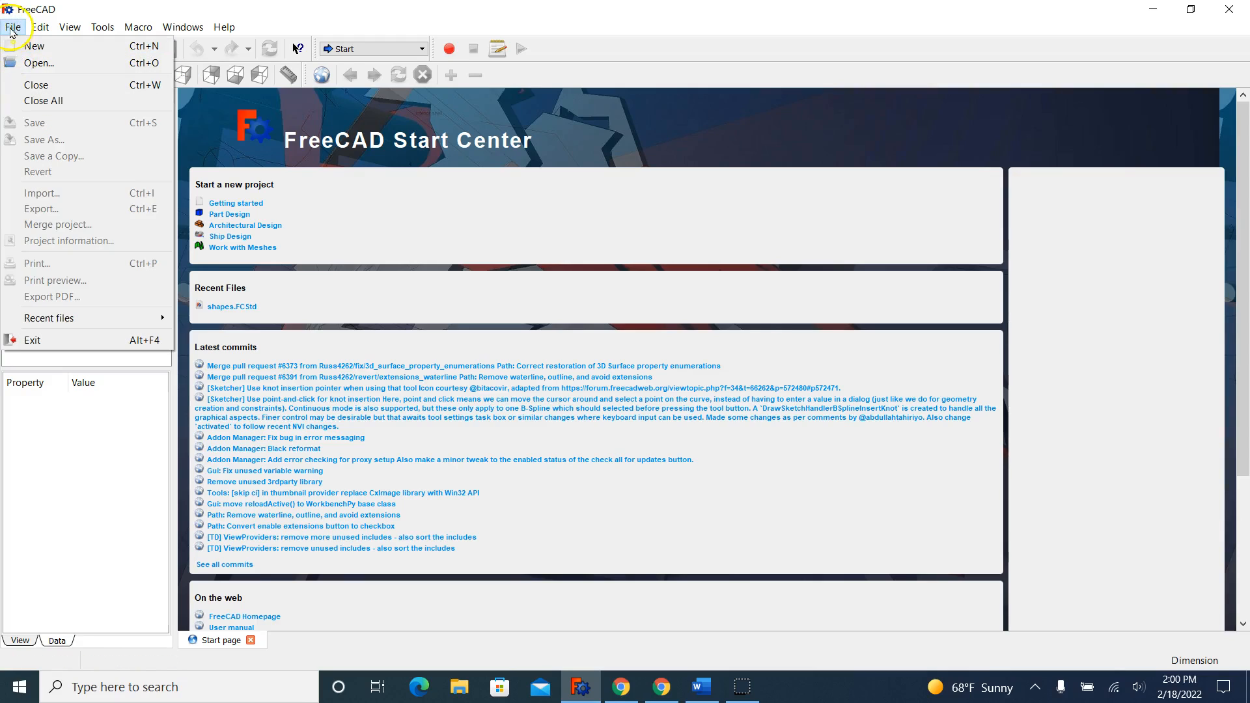
{"action": "left_click", "coordinate": [18, 49]}
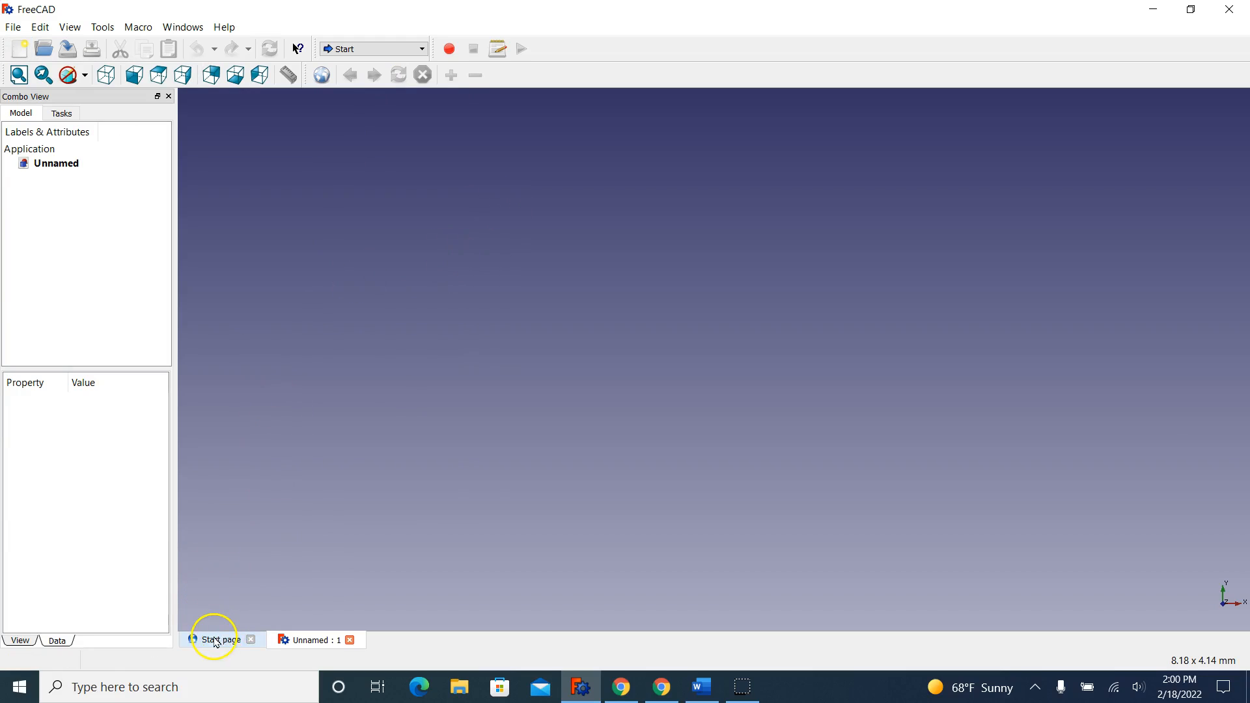
{"action": "left_click", "coordinate": [251, 639]}
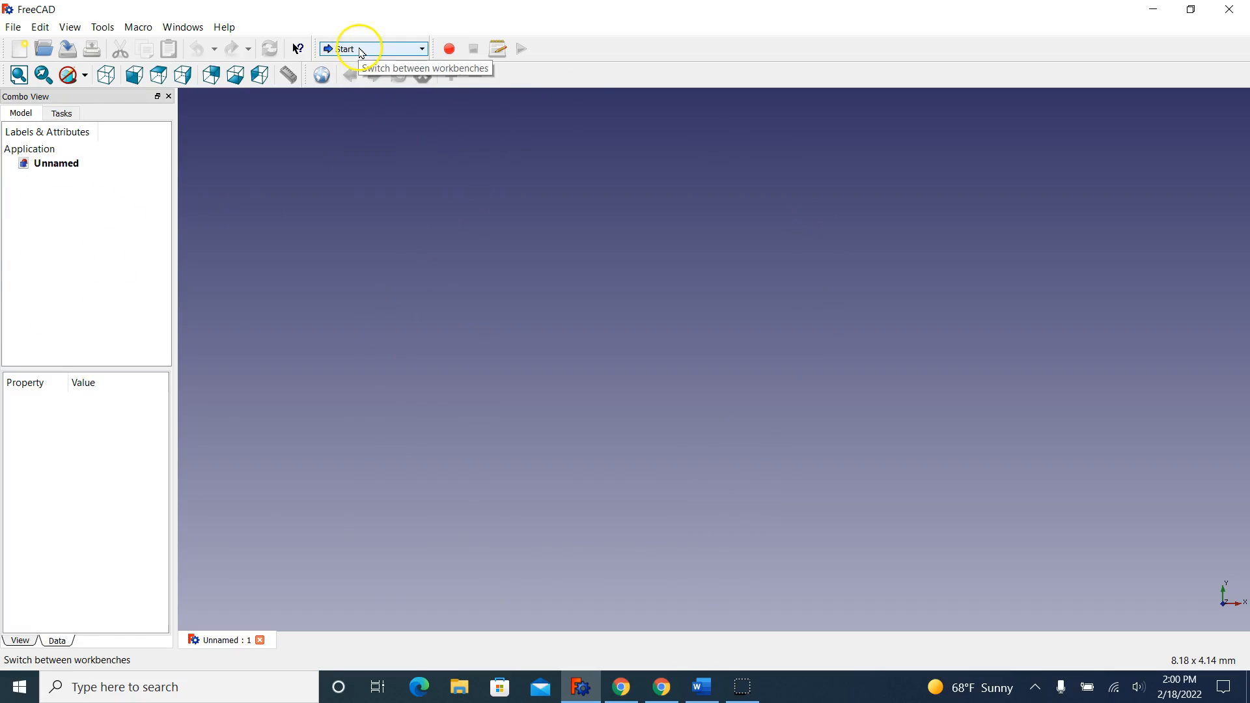
Switch to the Sketcher workbench and start a new sketch on the XY-Plane with 0 mm offset.
{"action": "left_click", "coordinate": [361, 52]}
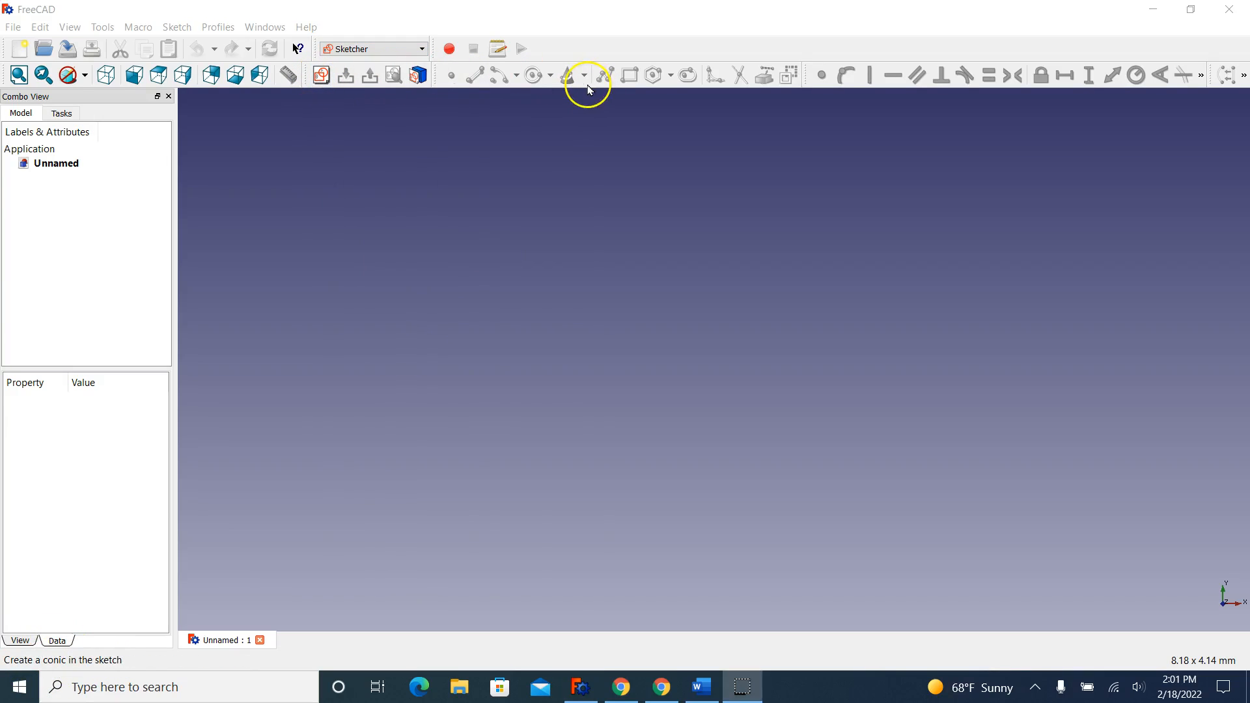
{"action": "left_click", "coordinate": [322, 76]}
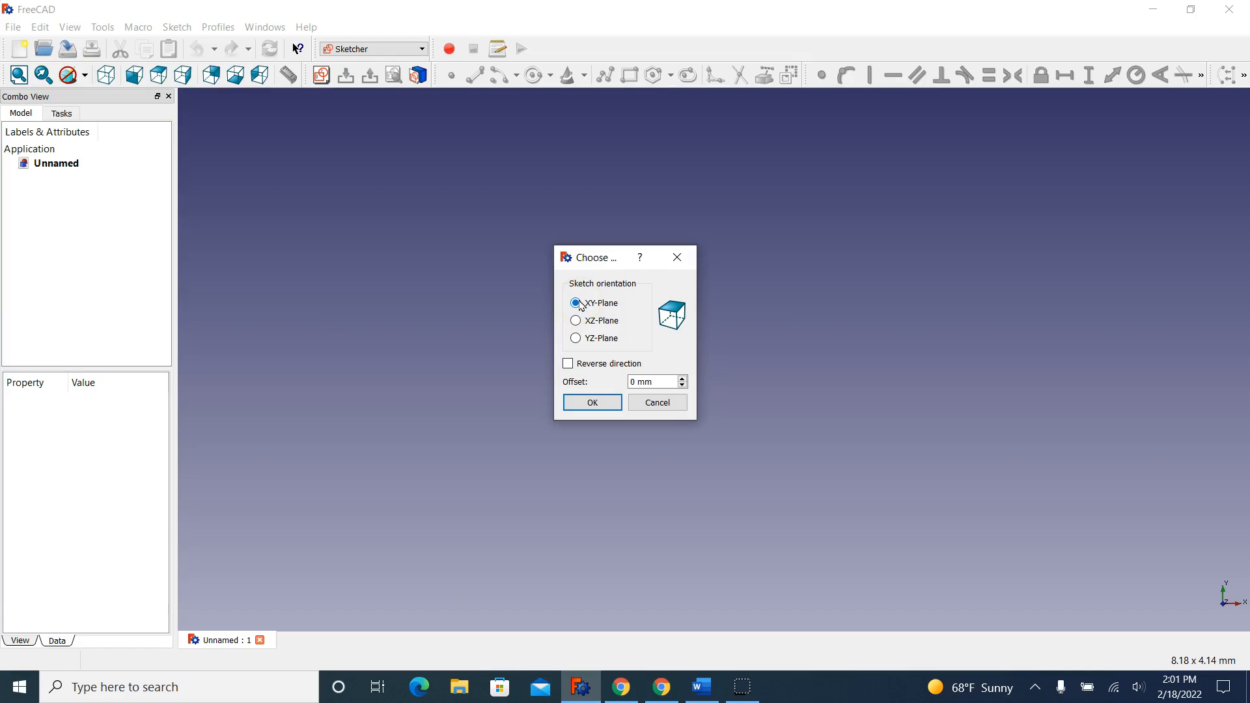
{"action": "left_click", "coordinate": [594, 403]}
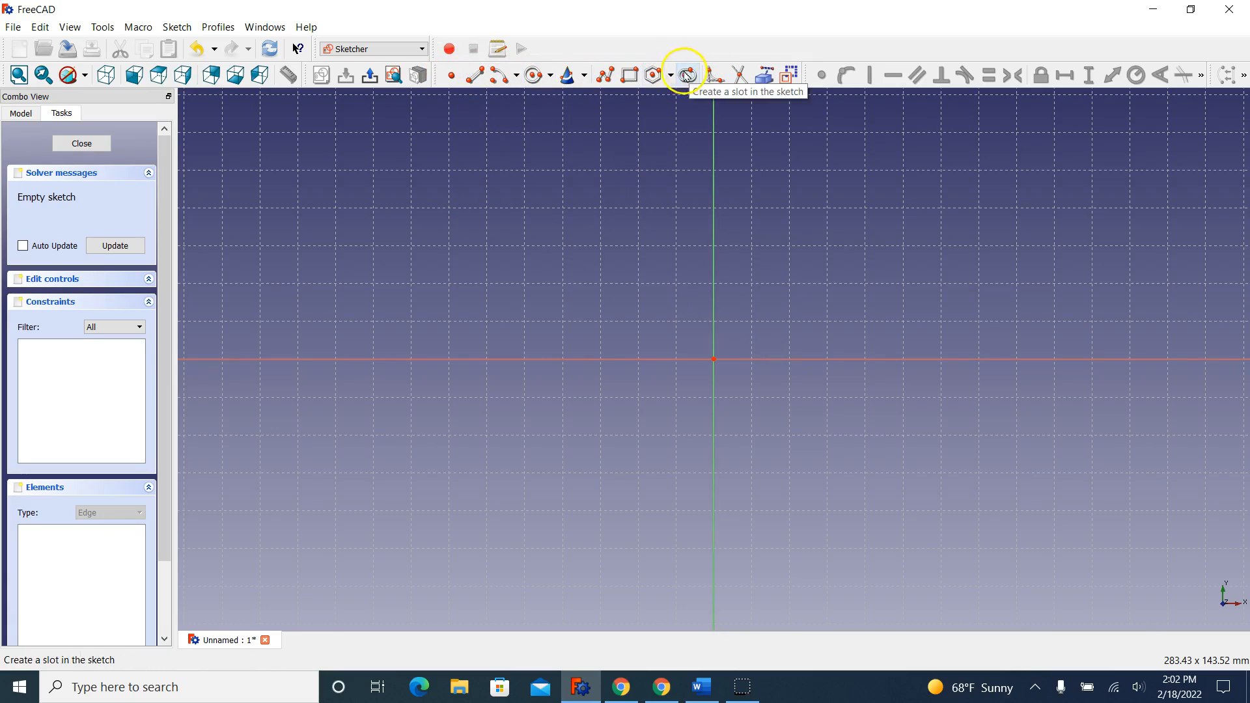
Place six scattered points in the upper-left quadrant of the sketch.
{"action": "left_click", "coordinate": [454, 79]}
{"action": "left_click", "coordinate": [315, 153]}
{"action": "left_click", "coordinate": [418, 155]}
{"action": "left_click", "coordinate": [393, 112]}
{"action": "left_click", "coordinate": [318, 213]}
{"action": "left_click", "coordinate": [256, 146]}
{"action": "left_click", "coordinate": [232, 259]}
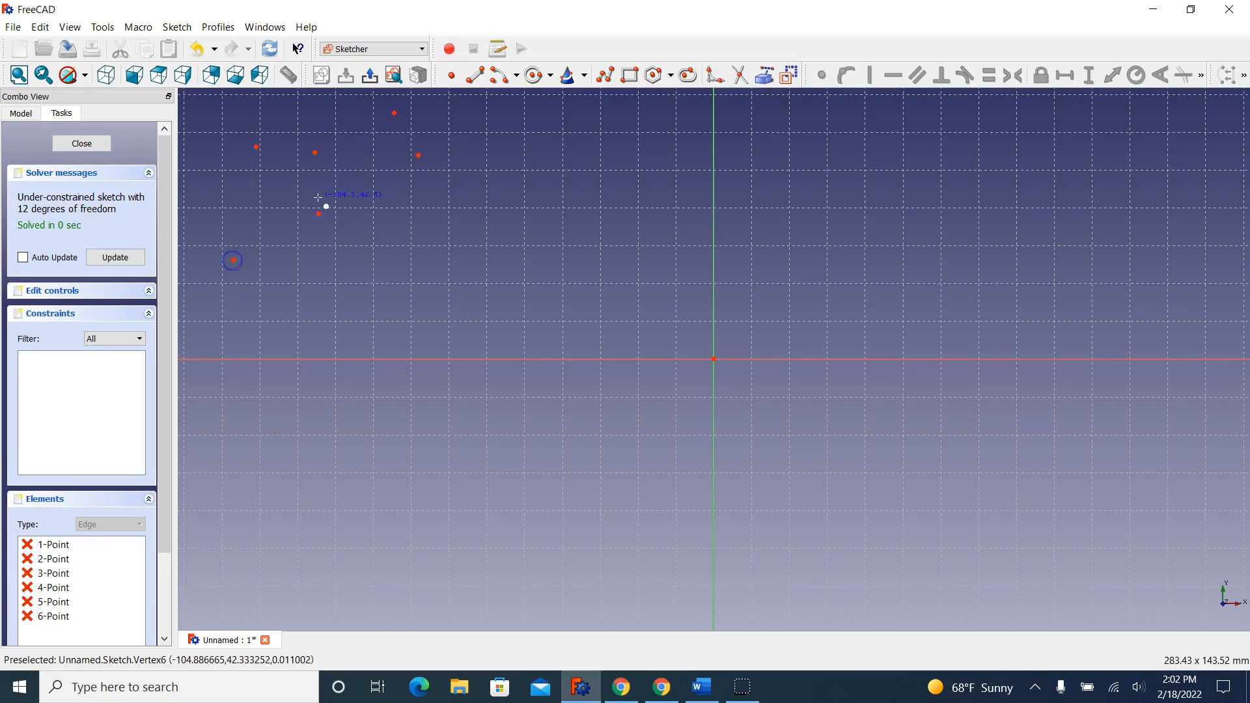
Draw a horizontal line above the origin, a vertical line left of it, and a slanted line crossing the vertical one.
{"action": "left_click", "coordinate": [475, 72]}
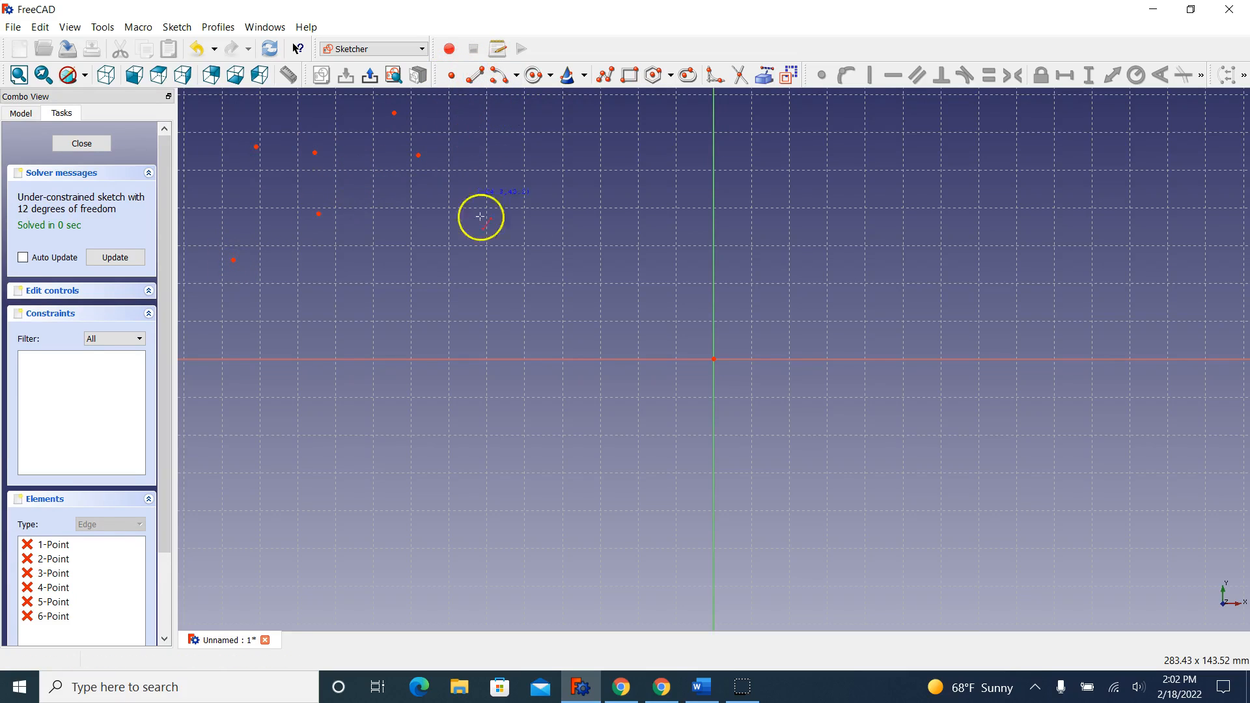
{"action": "left_click", "coordinate": [512, 151]}
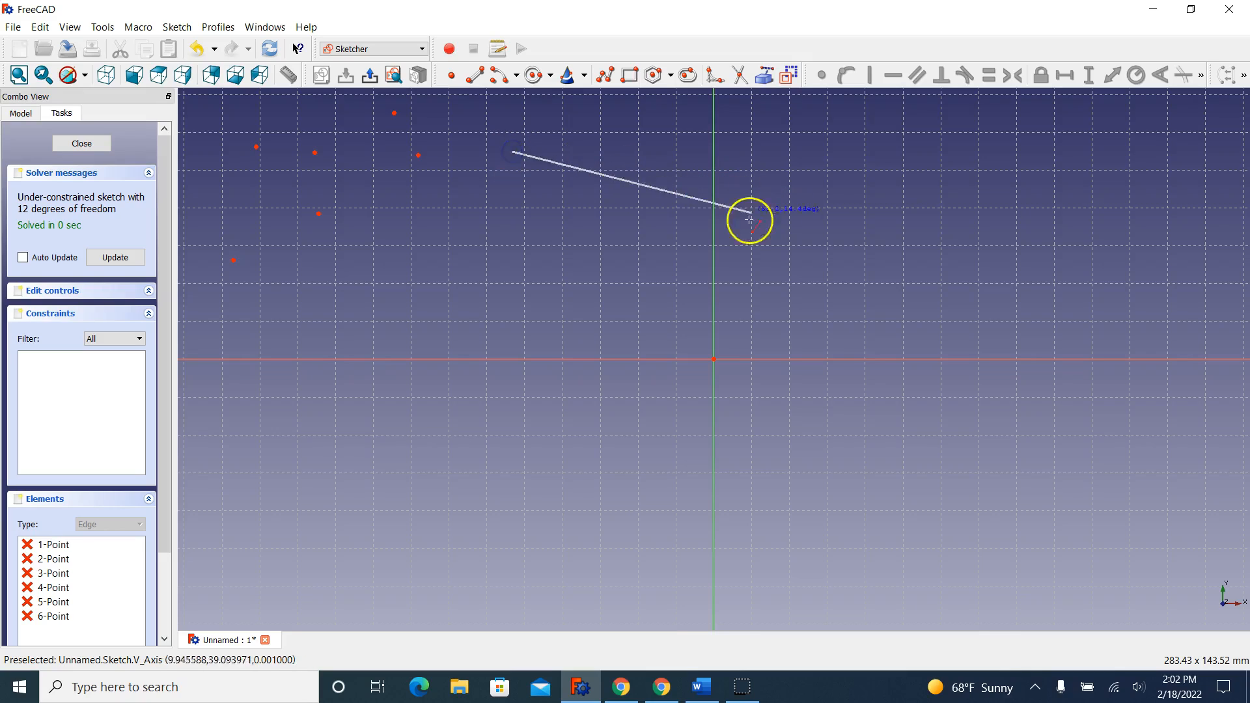
{"action": "left_click", "coordinate": [791, 152]}
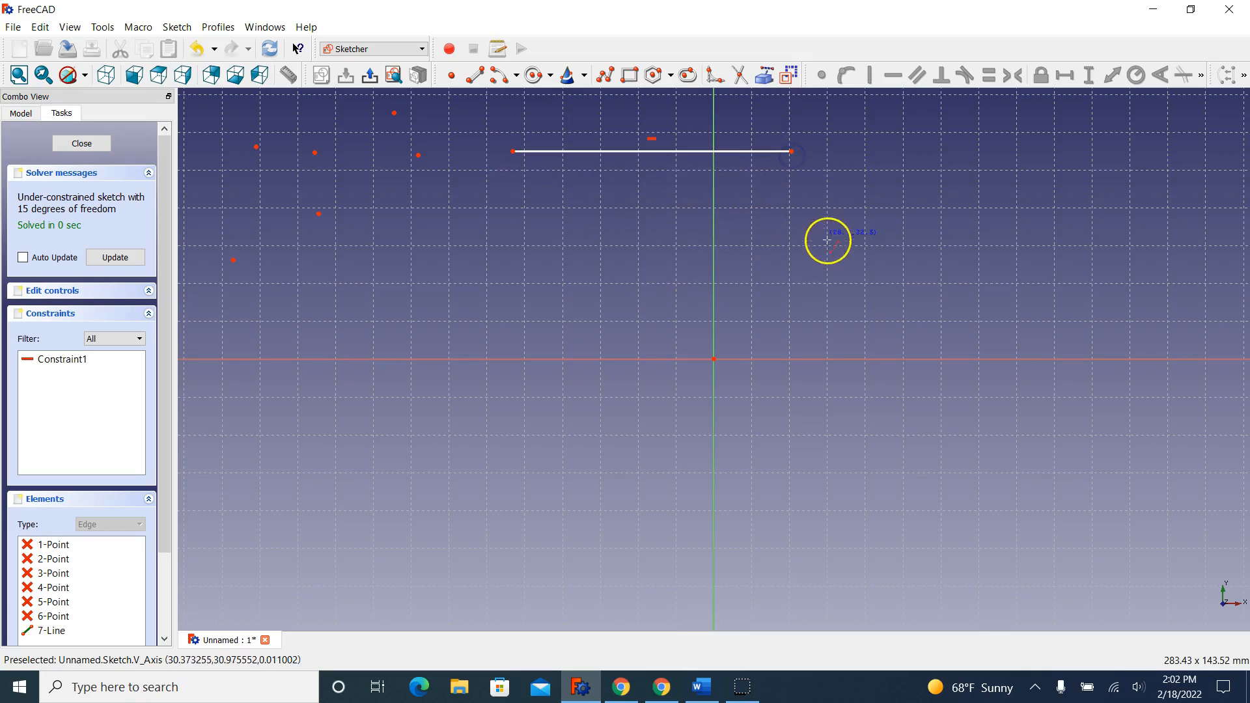
{"action": "left_click", "coordinate": [464, 224]}
{"action": "left_click", "coordinate": [464, 461]}
{"action": "left_click", "coordinate": [548, 288]}
{"action": "left_click", "coordinate": [364, 347]}
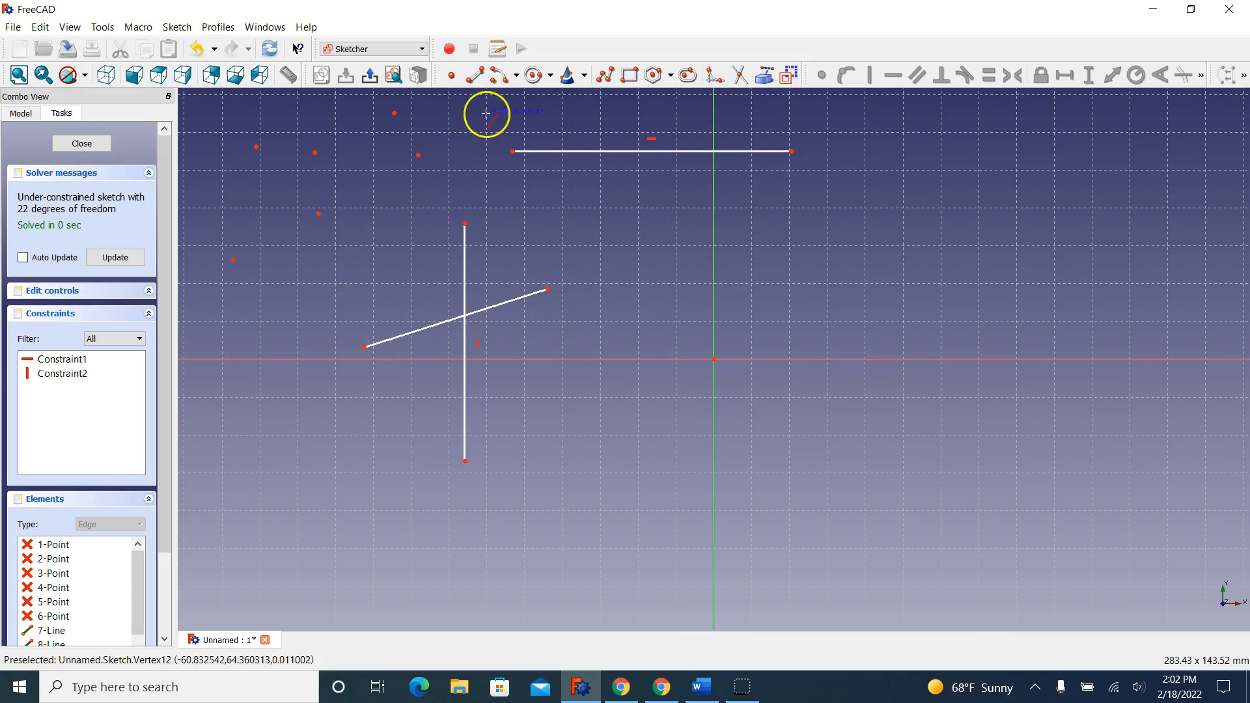
Draw a nearly full arc by center and end points right of the vertical axis, leaving its upper-right part open.
{"action": "left_click", "coordinate": [515, 78]}
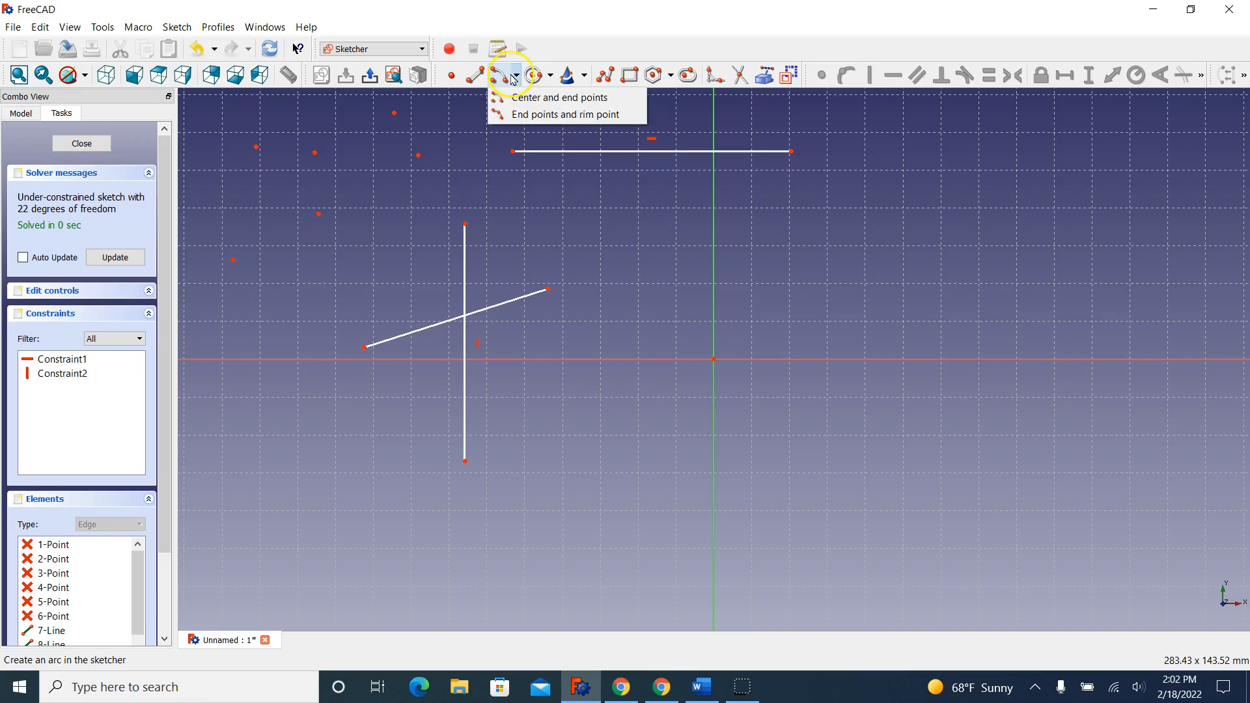
{"action": "left_click", "coordinate": [540, 98]}
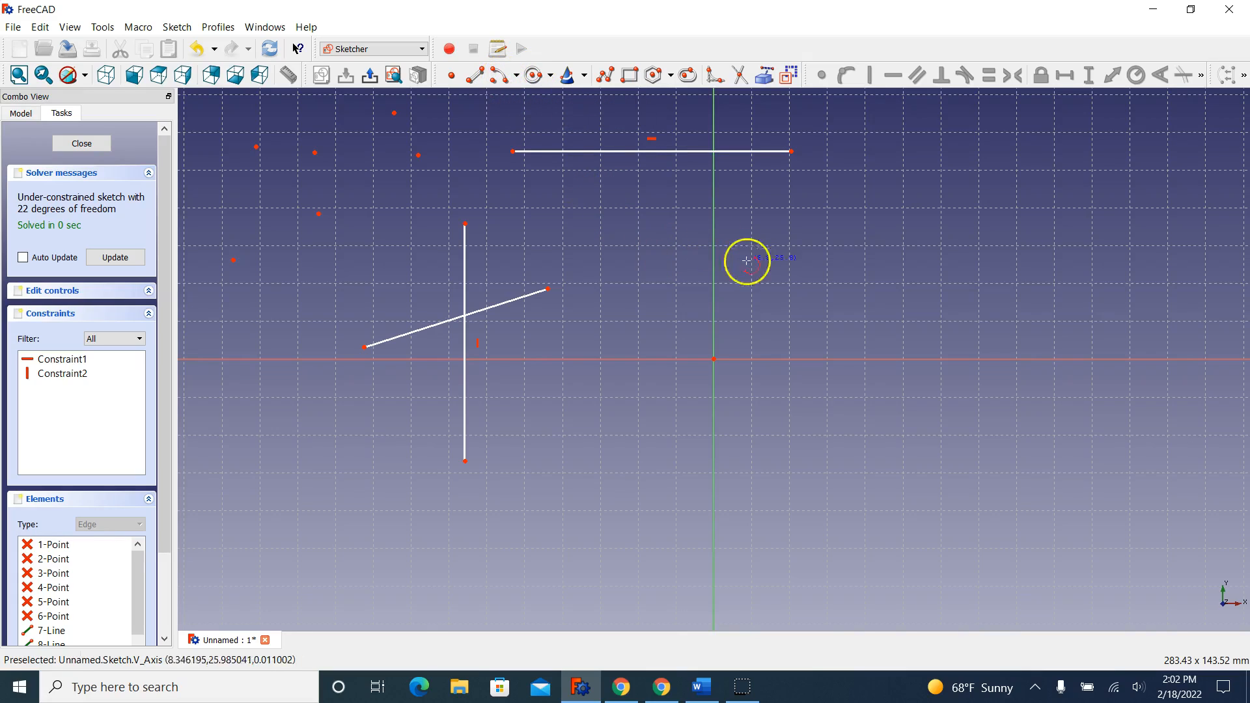
{"action": "left_click", "coordinate": [837, 300]}
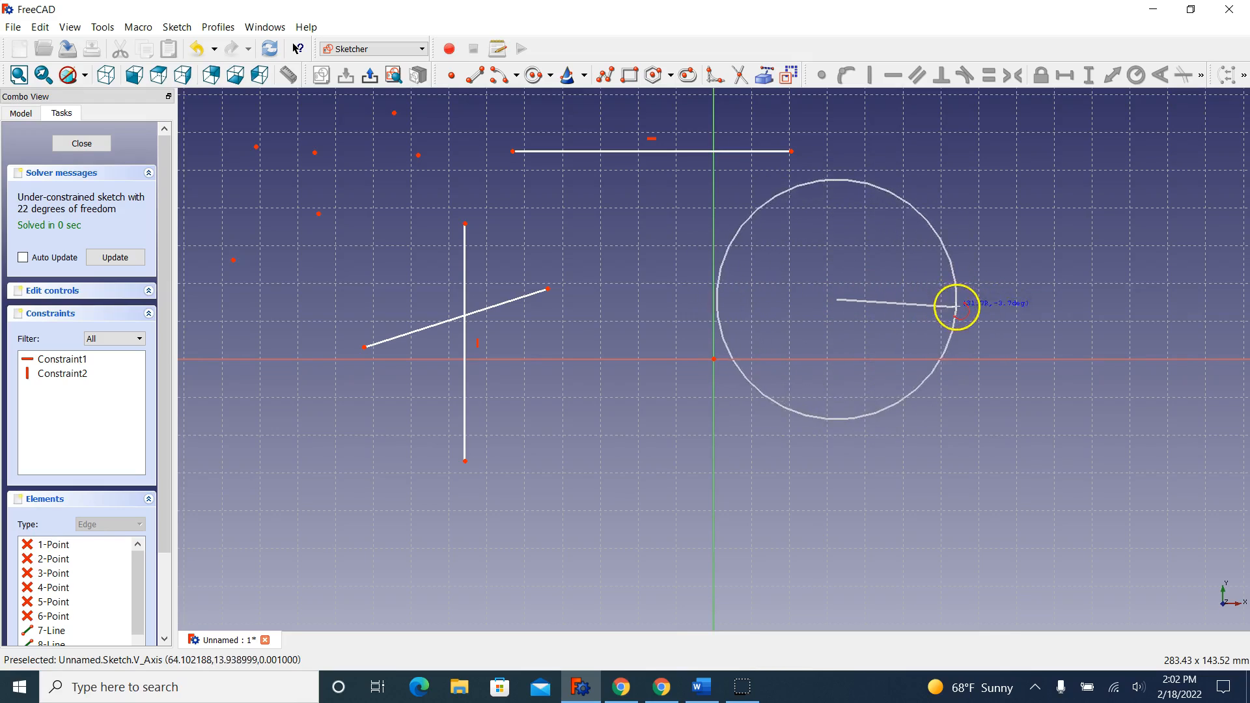
{"action": "left_click", "coordinate": [943, 291]}
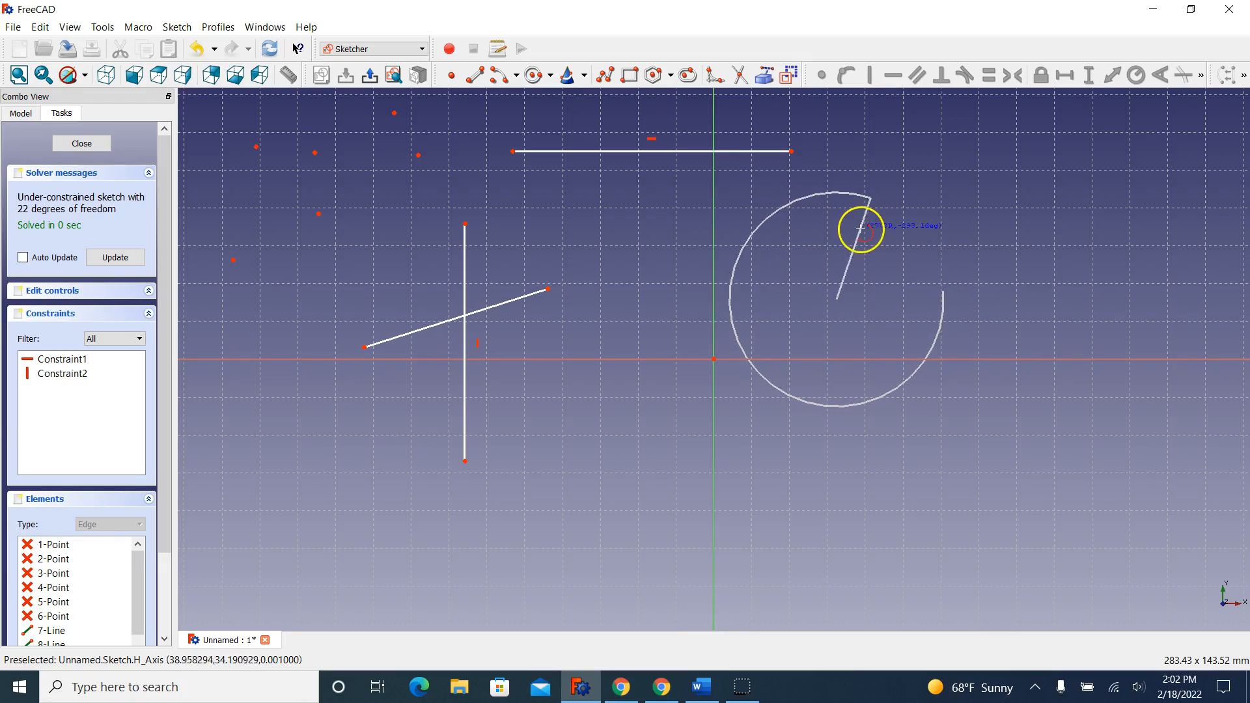
{"action": "left_click", "coordinate": [872, 231]}
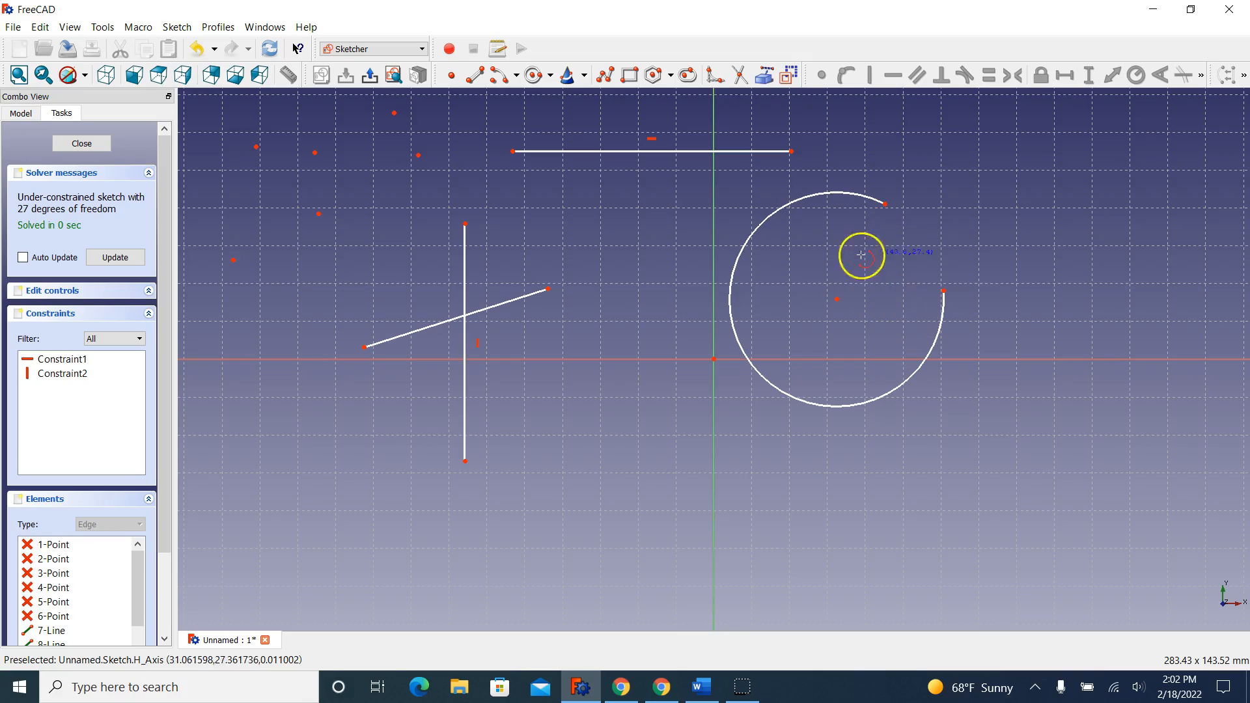
Draw a slightly tilted ellipse by center, major radius and point in the lower-left quadrant, with a major radius of about 22.5 mm.
{"action": "left_click", "coordinate": [582, 78]}
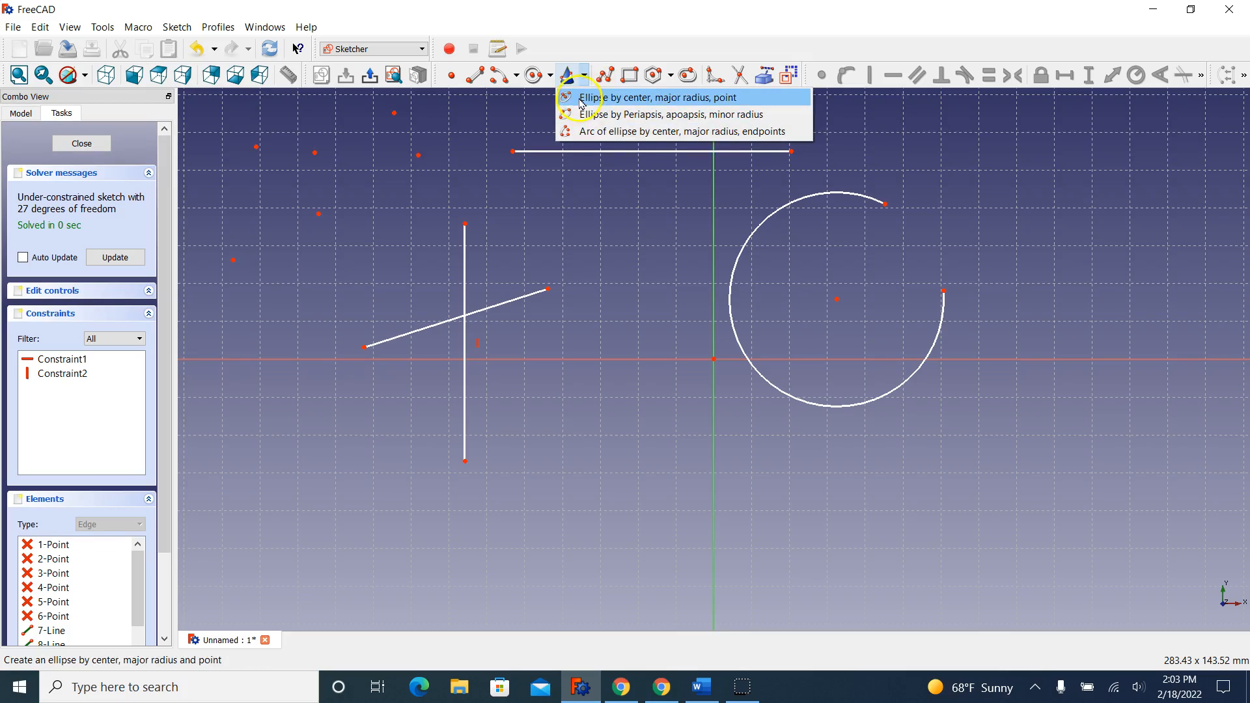
{"action": "left_click", "coordinate": [578, 96]}
{"action": "left_click", "coordinate": [585, 78]}
{"action": "left_click", "coordinate": [577, 93]}
{"action": "left_click", "coordinate": [600, 456]}
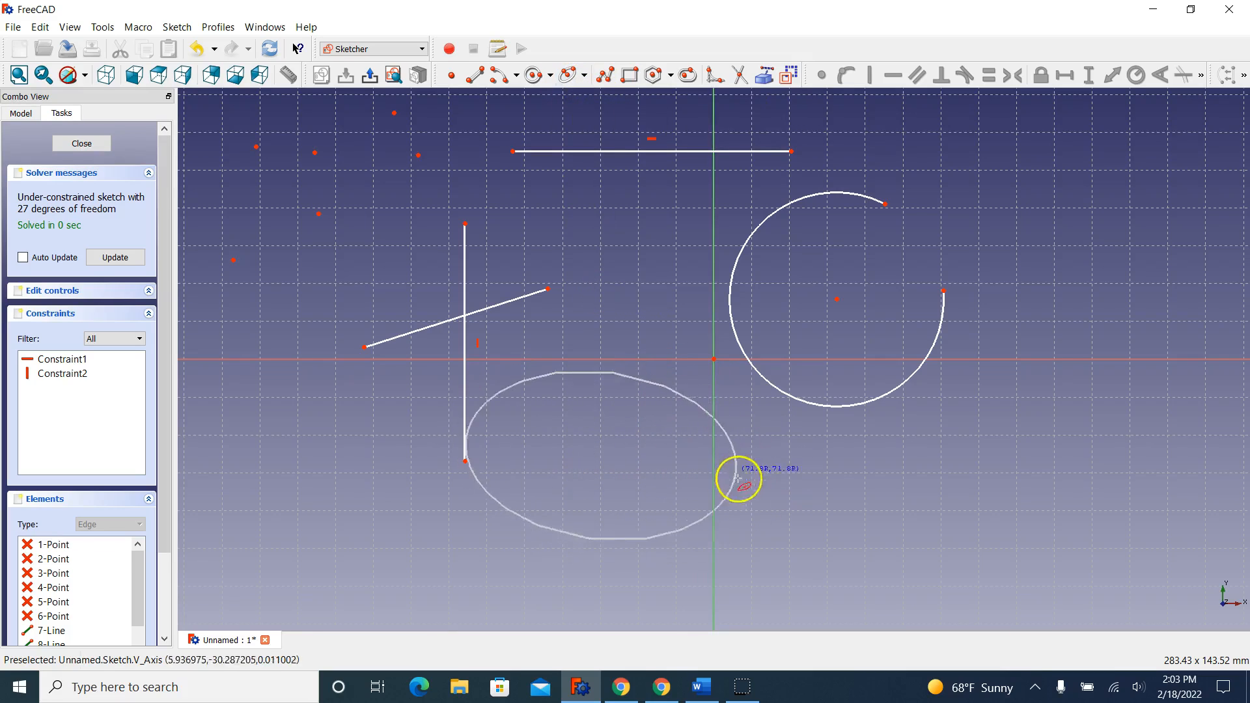
{"action": "left_click", "coordinate": [685, 444]}
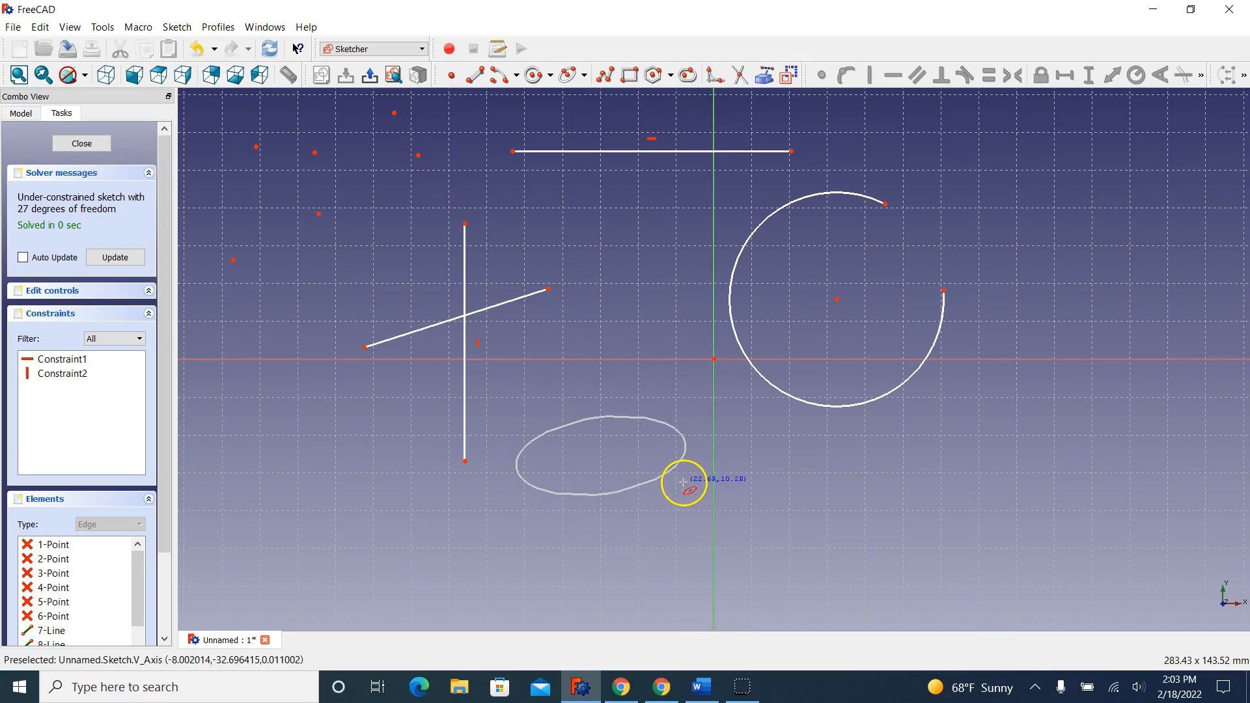
{"action": "left_click", "coordinate": [694, 498]}
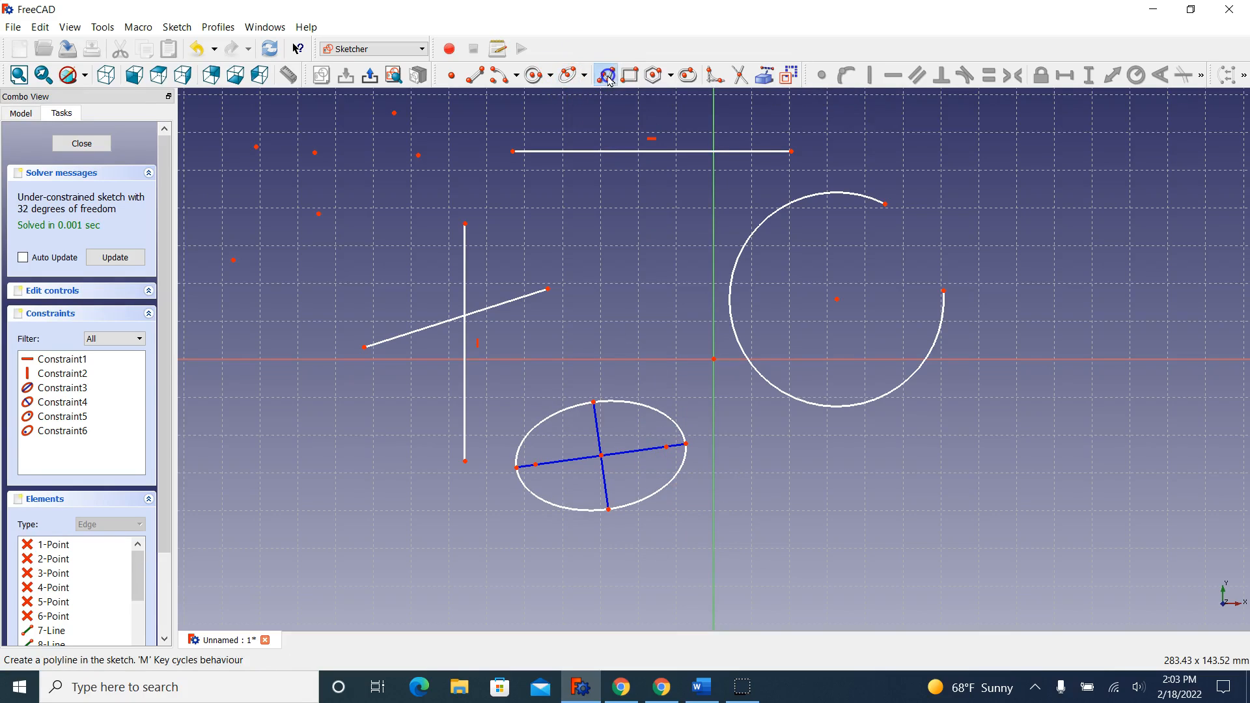
Draw a closed 11-segment polyline that zigzags down to the vertical axis near the origin, passes around the arc and returns to its start.
{"action": "left_click", "coordinate": [604, 75]}
{"action": "left_click", "coordinate": [536, 221]}
{"action": "left_click", "coordinate": [637, 291]}
{"action": "left_click", "coordinate": [650, 216]}
{"action": "left_click", "coordinate": [713, 354]}
{"action": "left_click", "coordinate": [802, 456]}
{"action": "left_click", "coordinate": [1002, 372]}
{"action": "left_click", "coordinate": [993, 226]}
{"action": "left_click", "coordinate": [896, 171]}
{"action": "left_click", "coordinate": [761, 182]}
{"action": "left_click", "coordinate": [630, 182]}
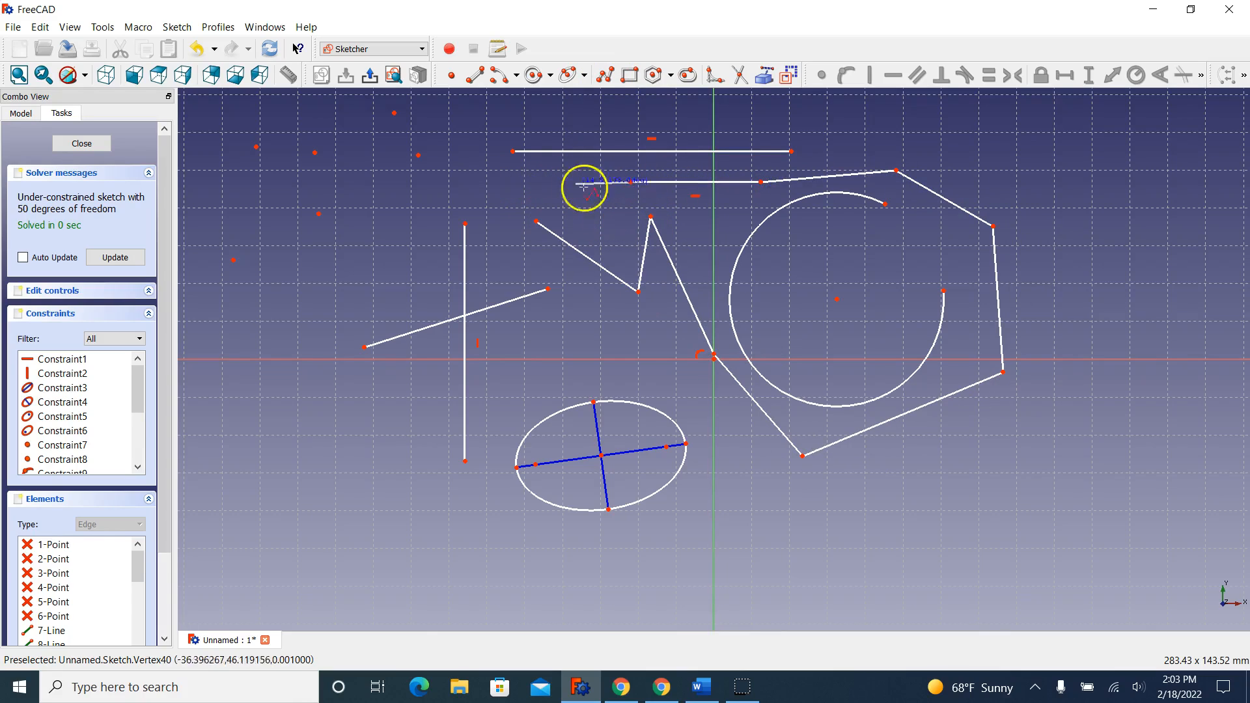
{"action": "left_click", "coordinate": [477, 169]}
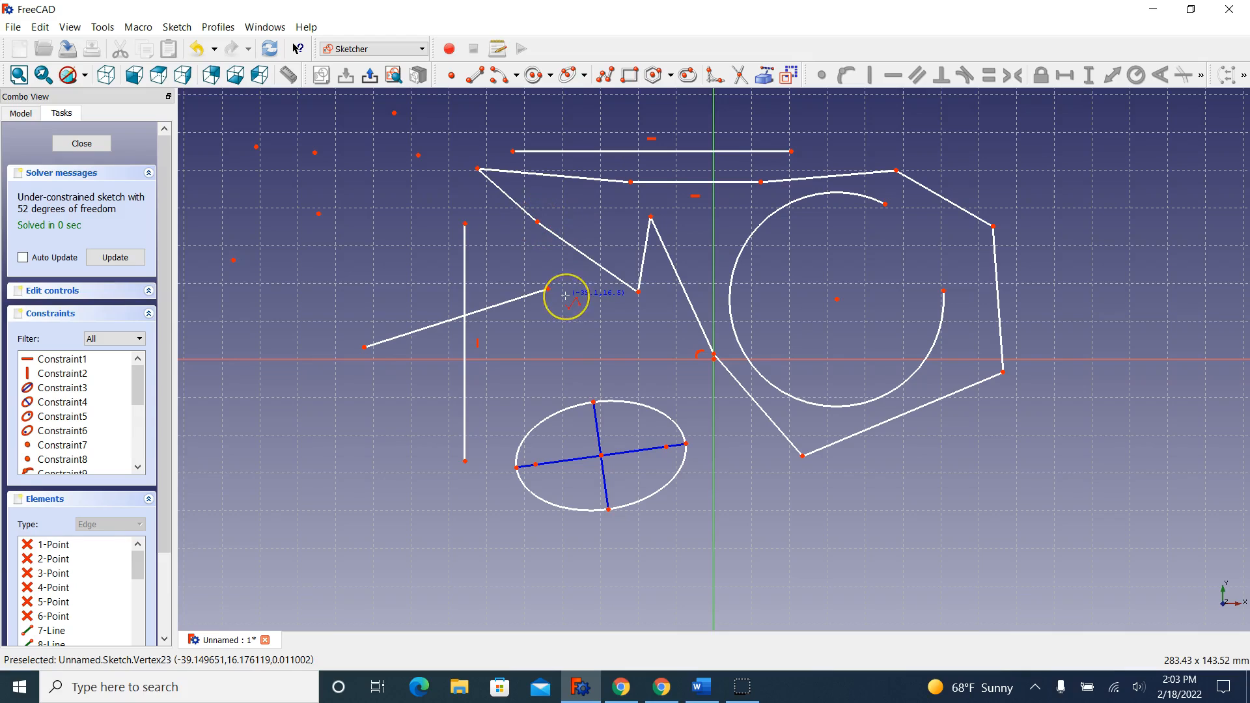
{"action": "left_click", "coordinate": [537, 222]}
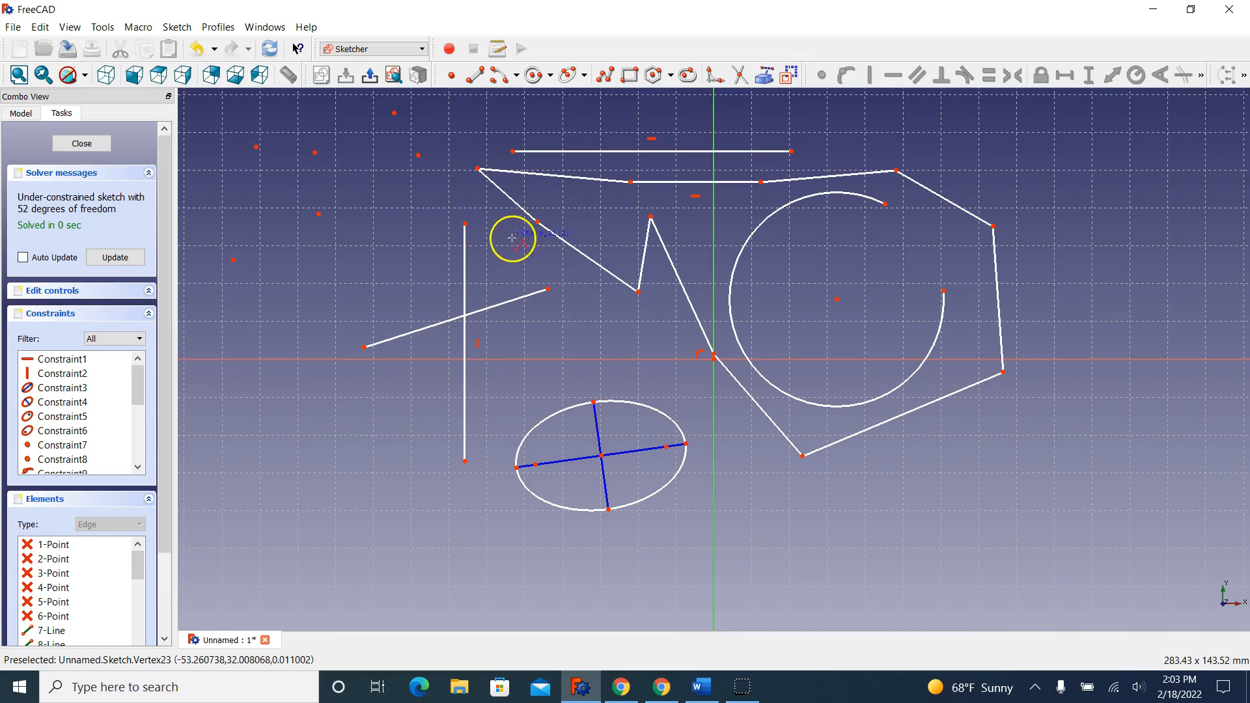
Draw an open seven-segment polyline left of the vertical line, including one vertical segment.
{"action": "left_click", "coordinate": [343, 282]}
{"action": "left_click", "coordinate": [285, 425]}
{"action": "left_click", "coordinate": [285, 534]}
{"action": "left_click", "coordinate": [383, 504]}
{"action": "left_click", "coordinate": [367, 430]}
{"action": "left_click", "coordinate": [407, 400]}
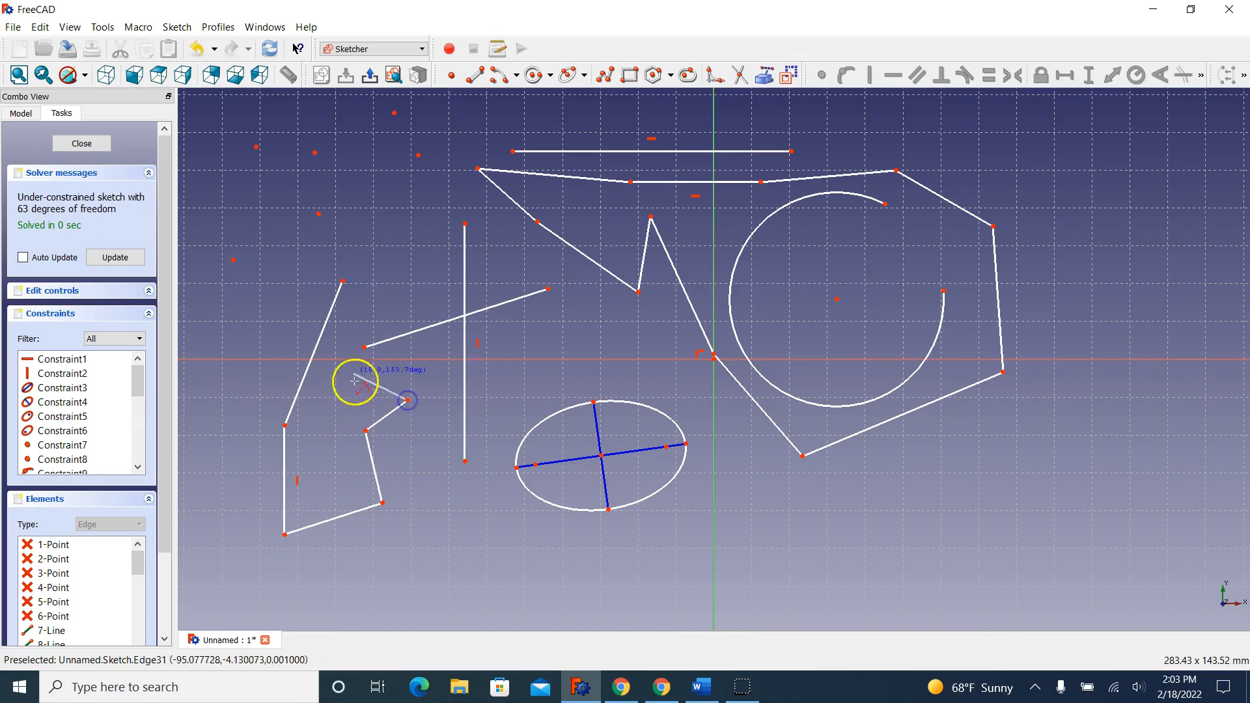
{"action": "left_click", "coordinate": [348, 340]}
{"action": "left_click", "coordinate": [394, 262]}
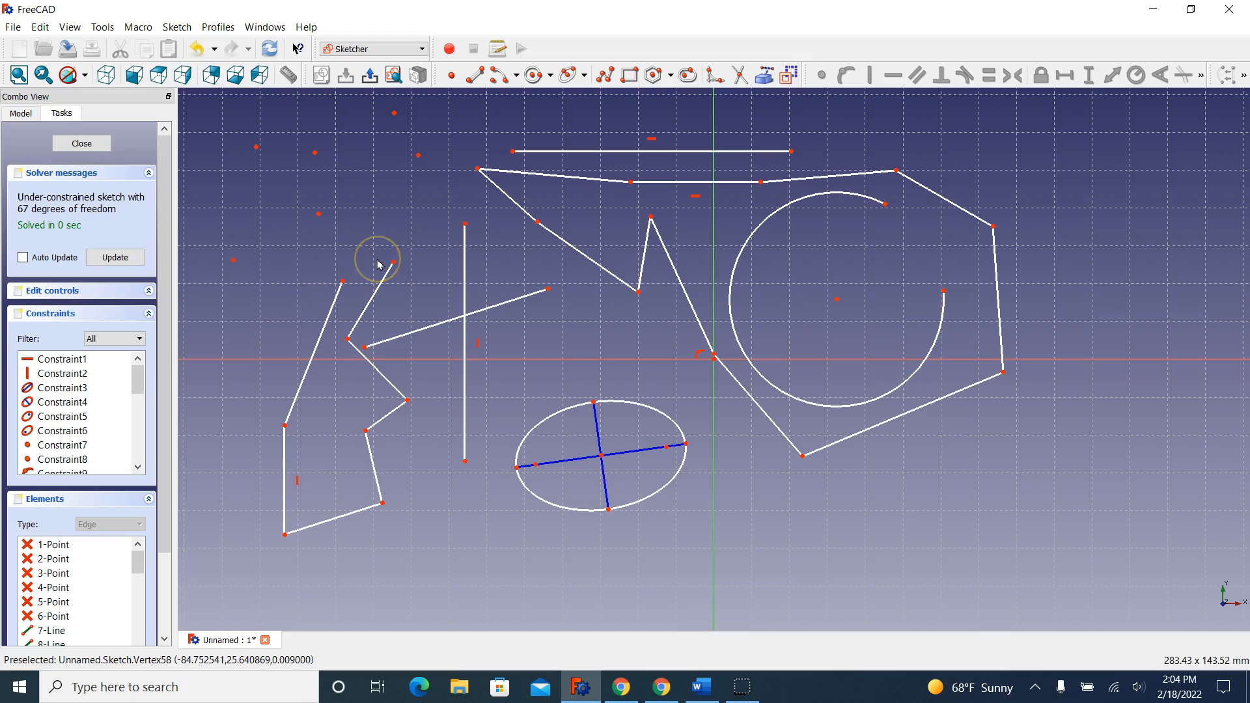
Draw an open six-segment polyline to the right of the closed polyline around the arc.
{"action": "left_click", "coordinate": [605, 77]}
{"action": "left_click", "coordinate": [1040, 213]}
{"action": "left_click", "coordinate": [1098, 352]}
{"action": "left_click", "coordinate": [1172, 336]}
{"action": "left_click", "coordinate": [1162, 432]}
{"action": "left_click", "coordinate": [1055, 421]}
{"action": "left_click", "coordinate": [1021, 284]}
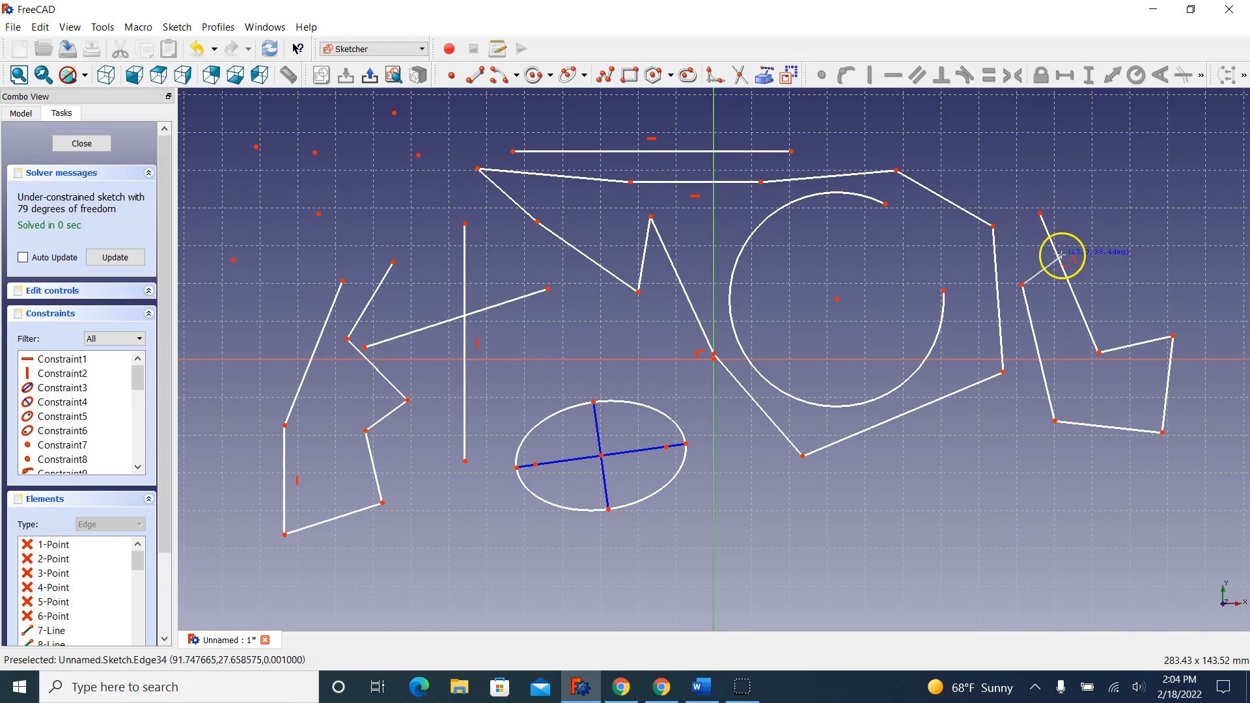
{"action": "left_click", "coordinate": [997, 156]}
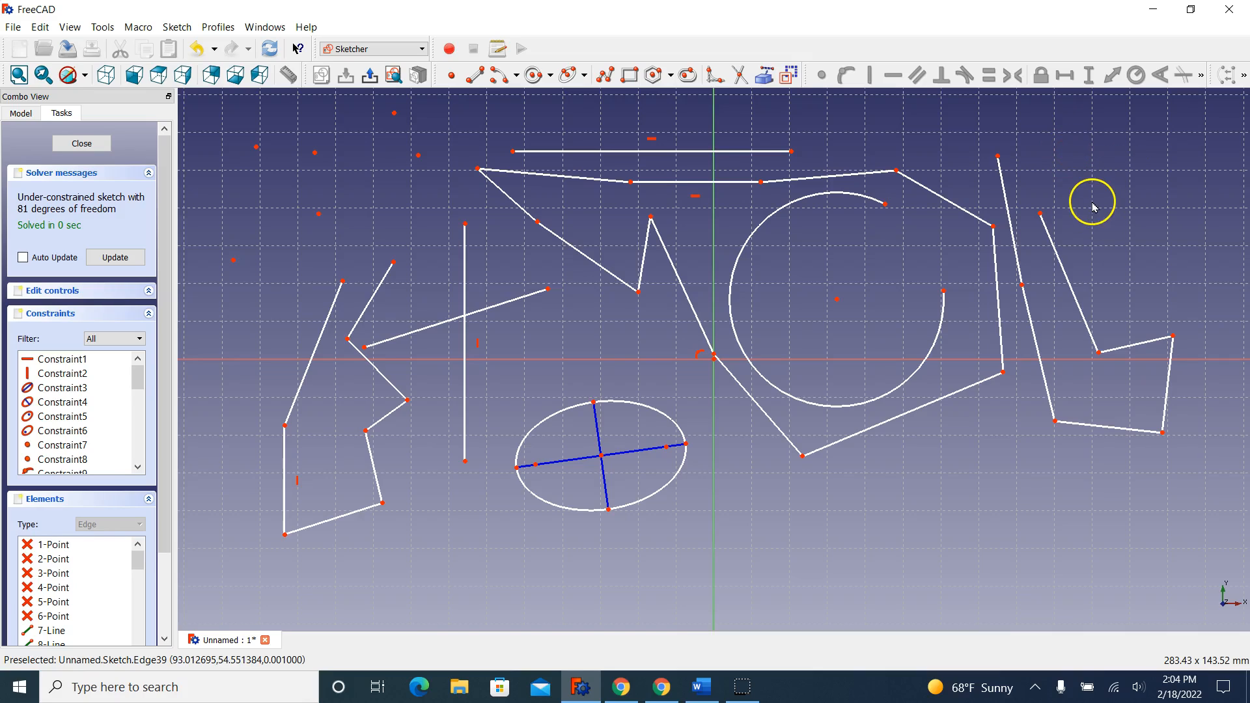
Draw a wide rectangle among the scattered points and a narrow upright one above the ellipse, ending on the horizontal axis.
{"action": "left_click", "coordinate": [630, 76]}
{"action": "left_click", "coordinate": [255, 183]}
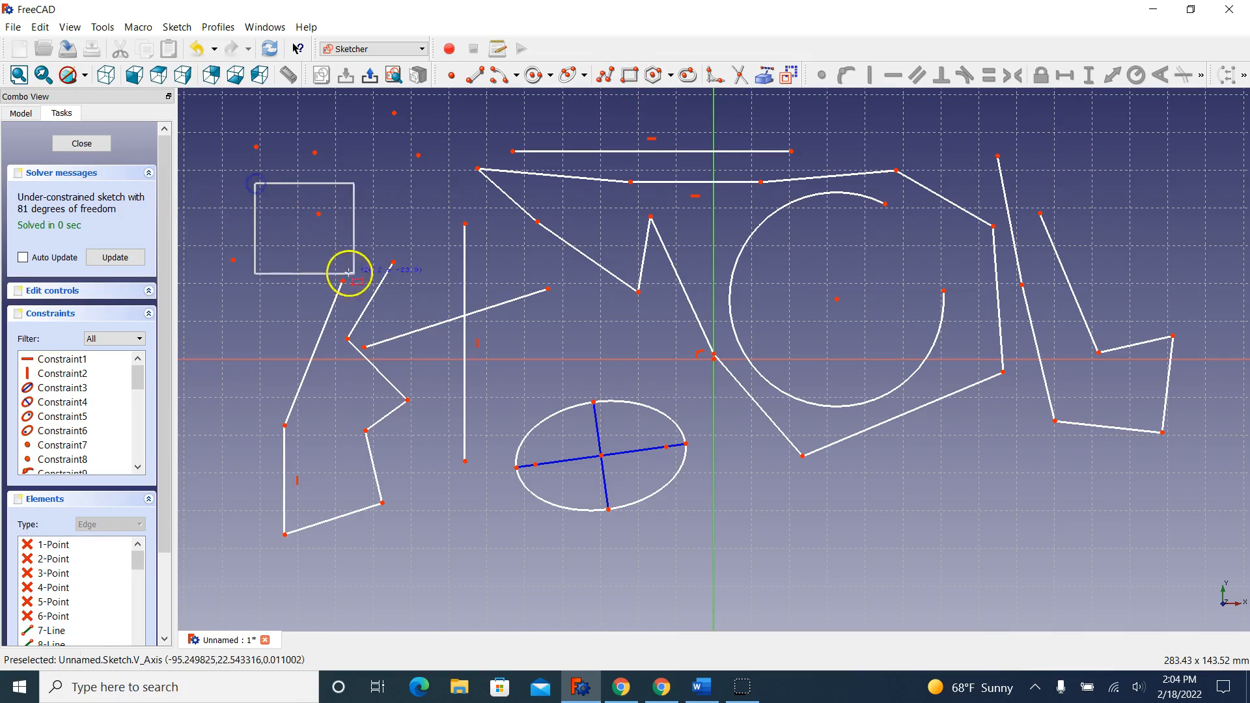
{"action": "left_click", "coordinate": [438, 240]}
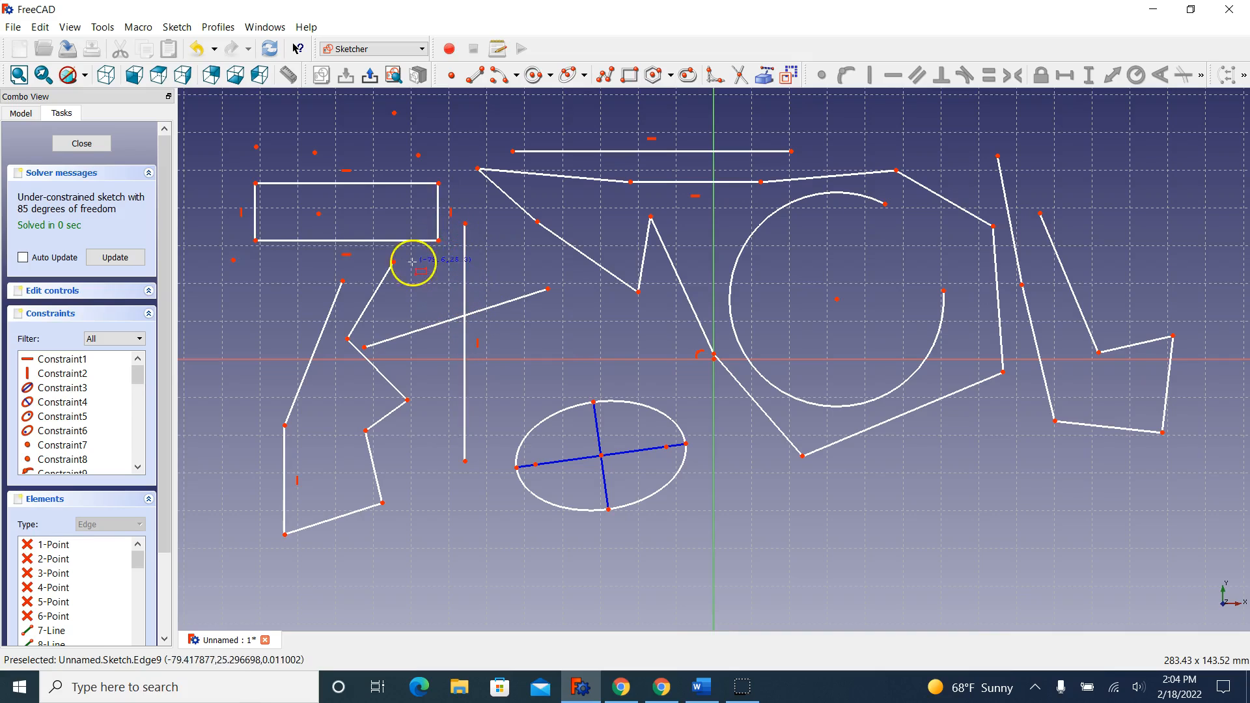
{"action": "left_click", "coordinate": [530, 263]}
{"action": "left_click", "coordinate": [572, 358]}
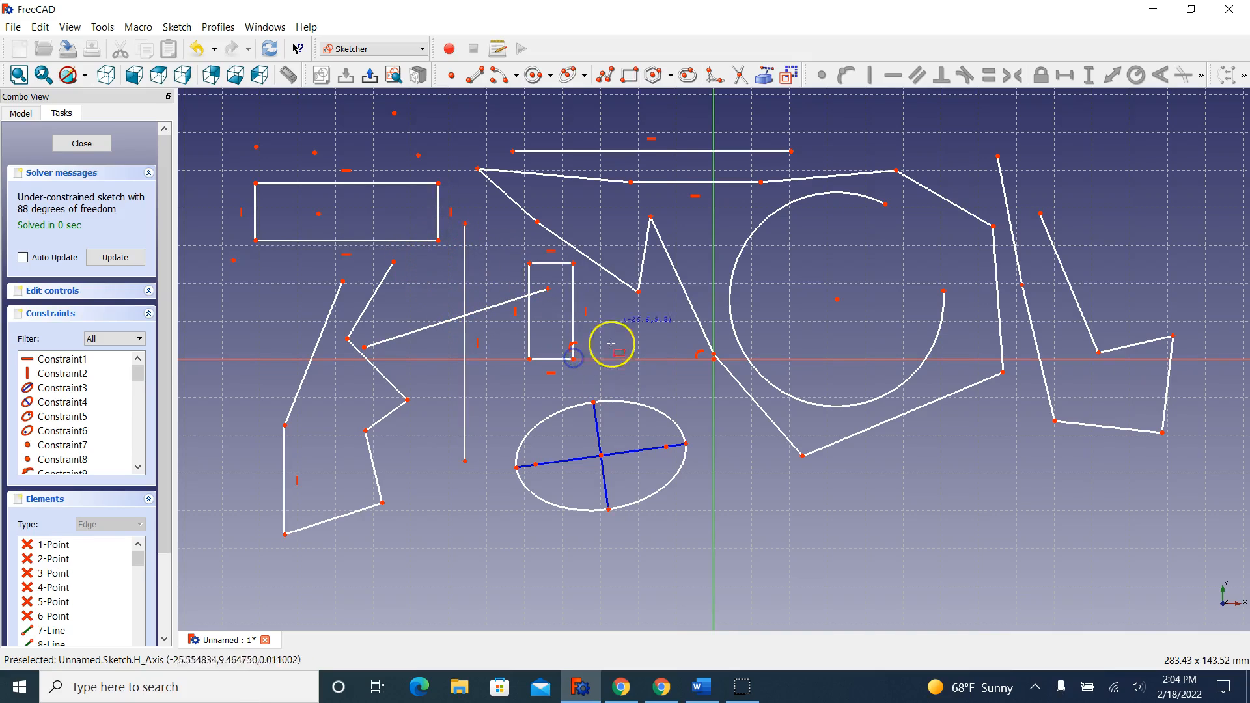
Draw an equilateral triangle inside the large arc and a larger tilted square just below the arc.
{"action": "left_click", "coordinate": [670, 76]}
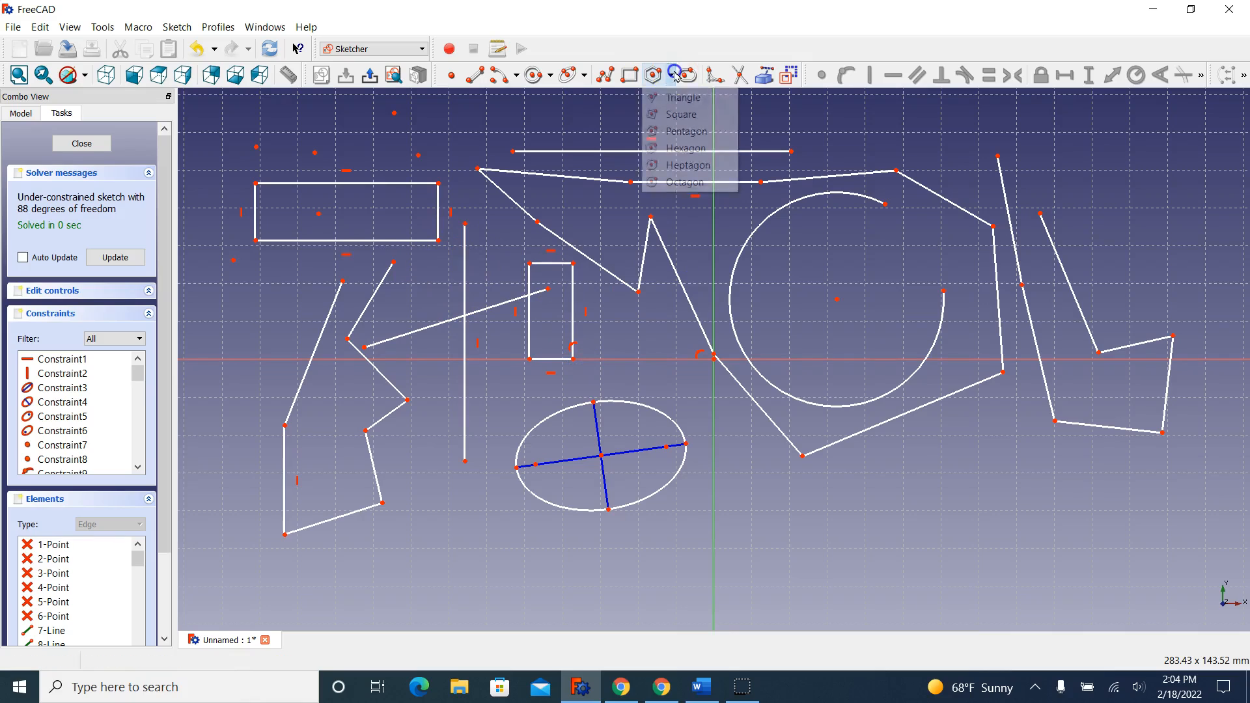
{"action": "left_click", "coordinate": [649, 69]}
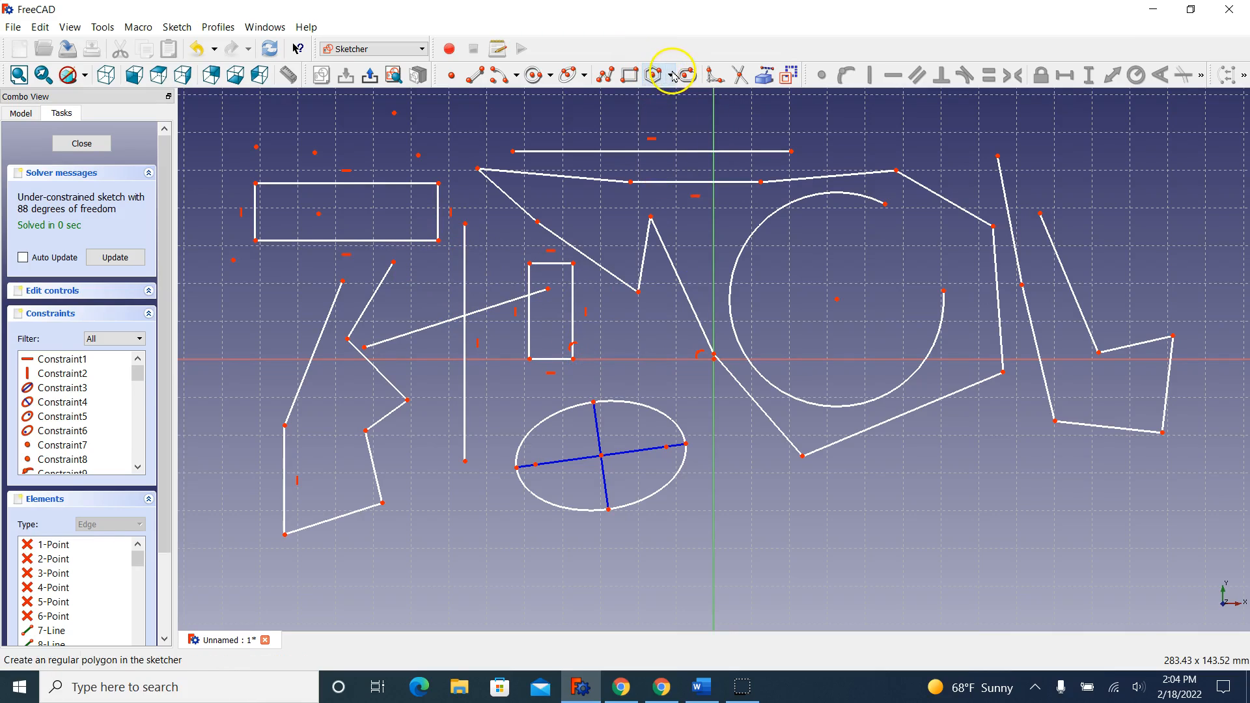
{"action": "left_click", "coordinate": [672, 76]}
{"action": "left_click", "coordinate": [678, 95]}
{"action": "left_click", "coordinate": [820, 326]}
{"action": "left_click", "coordinate": [811, 250]}
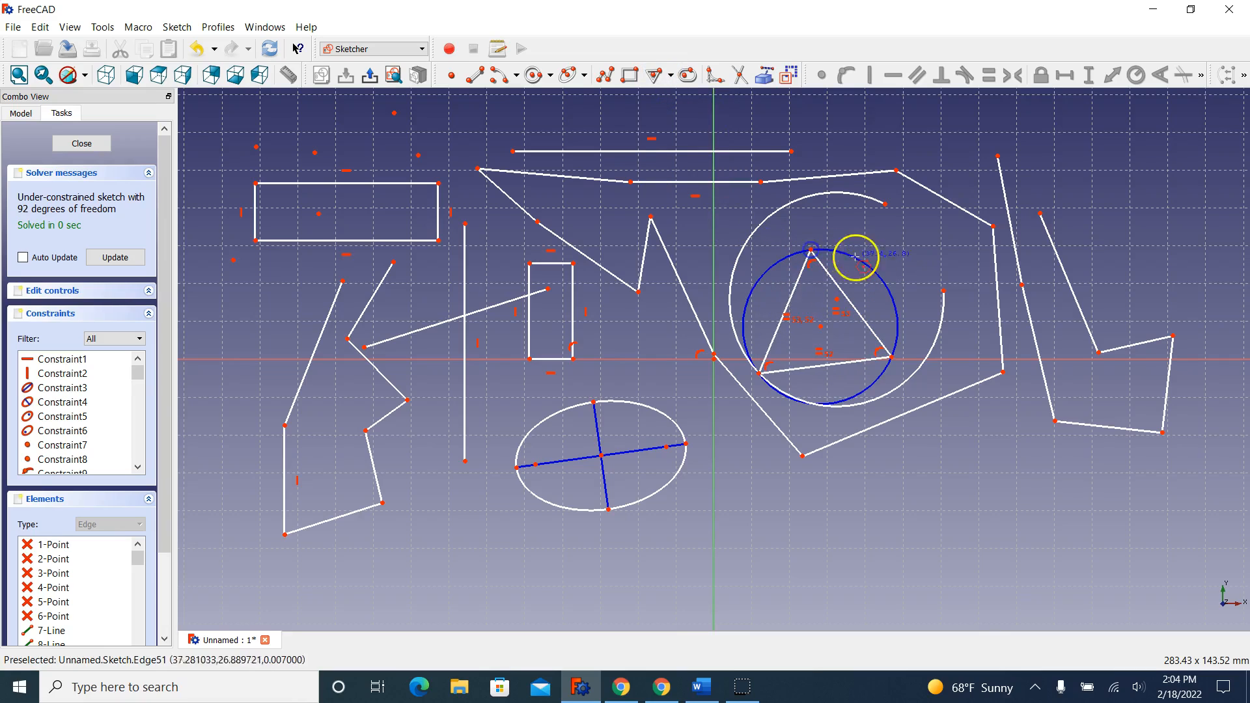
{"action": "left_click", "coordinate": [671, 76]}
{"action": "left_click", "coordinate": [661, 121]}
{"action": "left_click", "coordinate": [909, 461]}
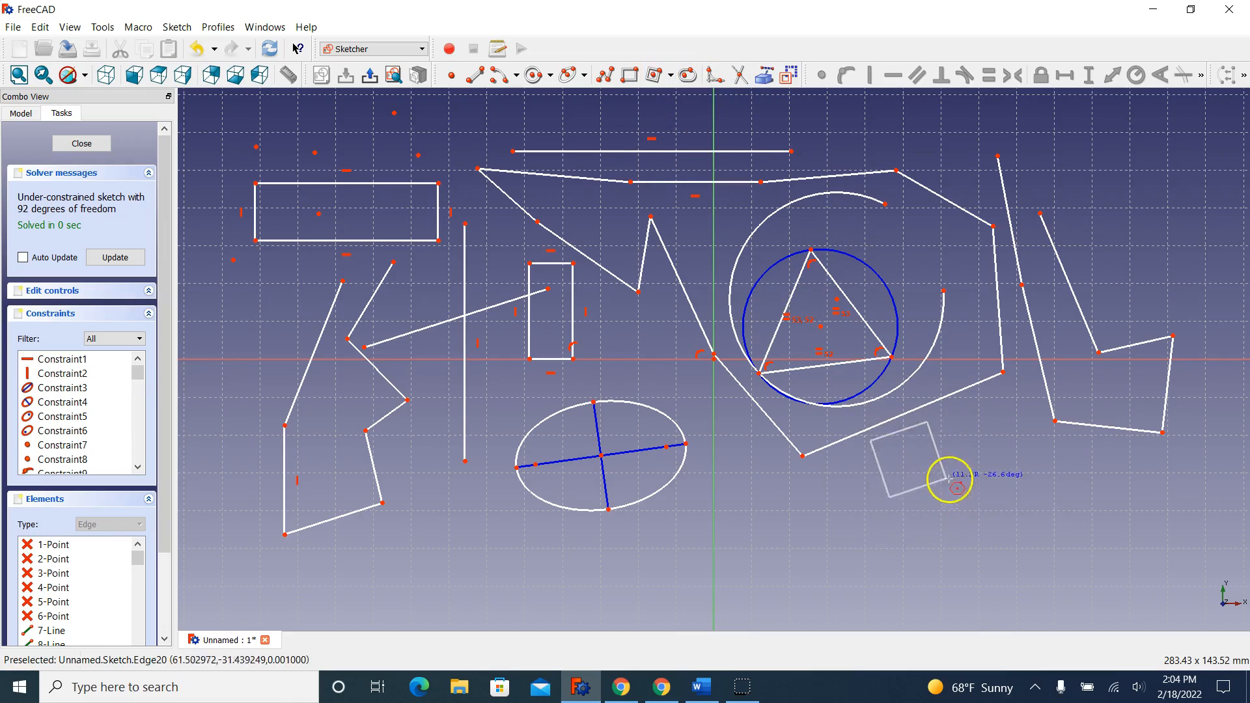
{"action": "left_click", "coordinate": [994, 519]}
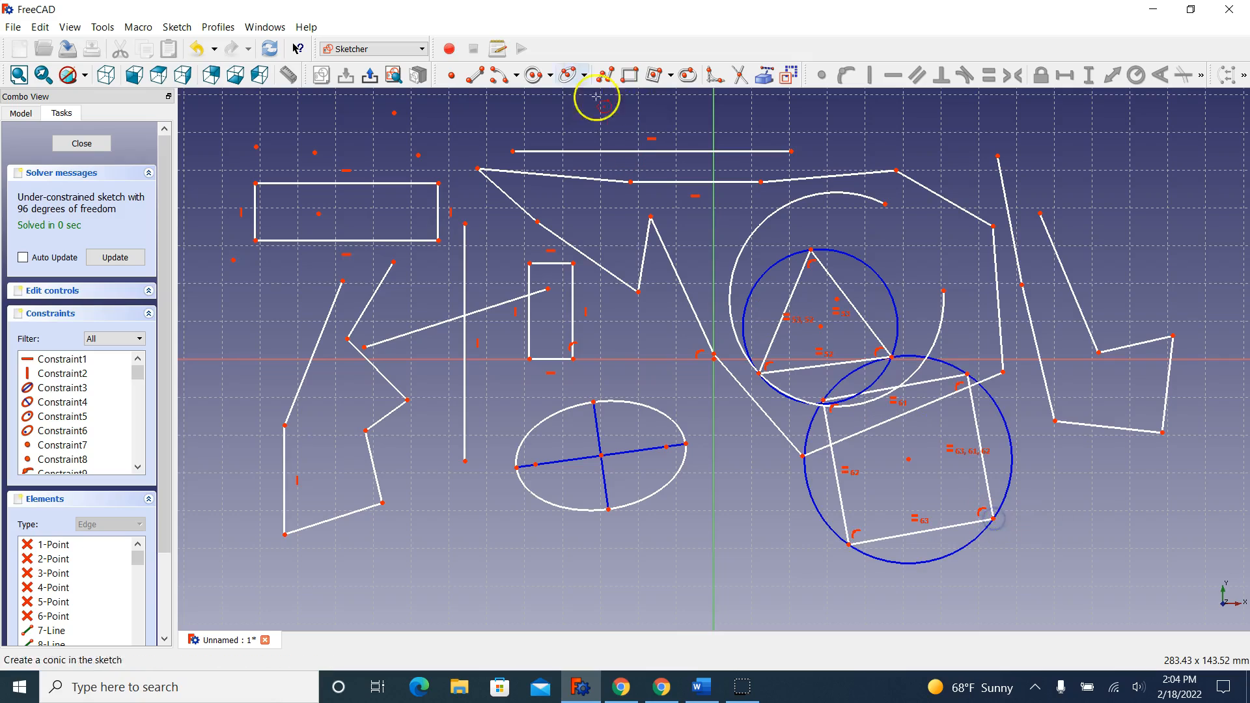
Draw a pentagon over the closed polyline near the vertical axis and a smaller hexagon inside the upper part of the large arc.
{"action": "left_click", "coordinate": [670, 78]}
{"action": "left_click", "coordinate": [682, 128]}
{"action": "left_click", "coordinate": [697, 239]}
{"action": "left_click", "coordinate": [731, 207]}
{"action": "left_click", "coordinate": [670, 76]}
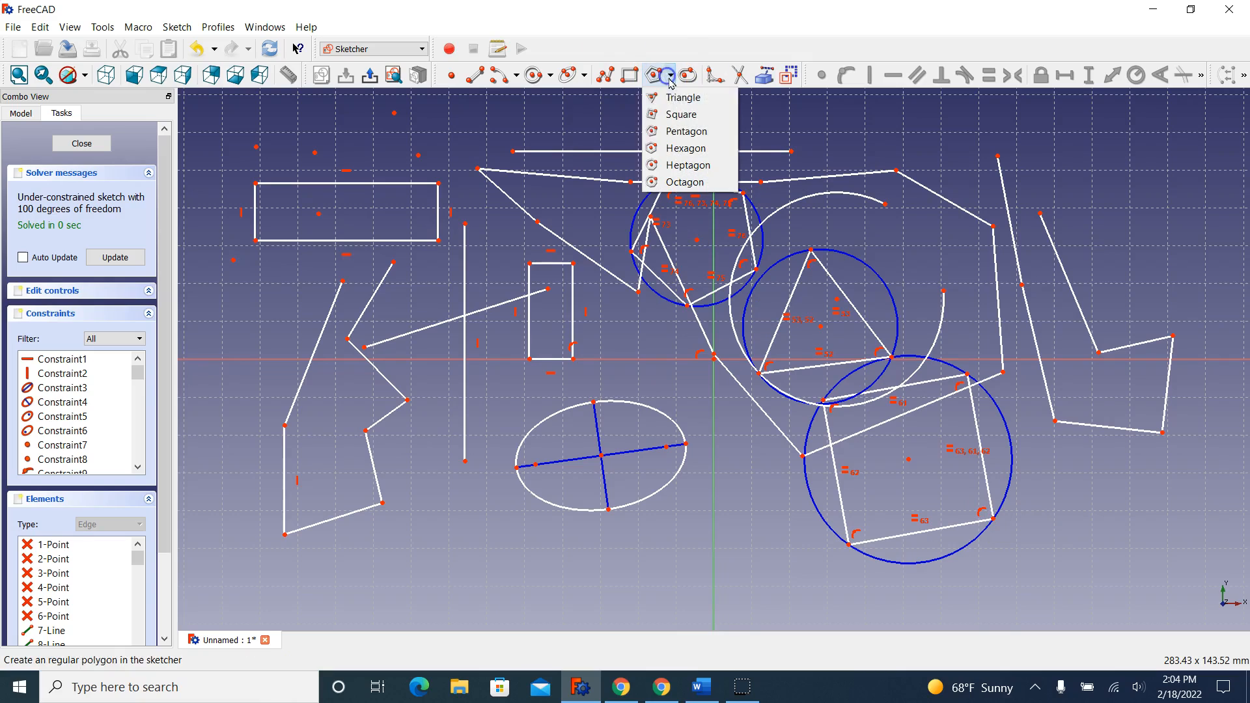
{"action": "left_click", "coordinate": [677, 148]}
{"action": "left_click", "coordinate": [842, 240]}
{"action": "left_click", "coordinate": [873, 195]}
Draw a heptagon at the closed polyline's upper right corner and an octagon between the narrow rectangle and the ellipse.
{"action": "left_click", "coordinate": [672, 83]}
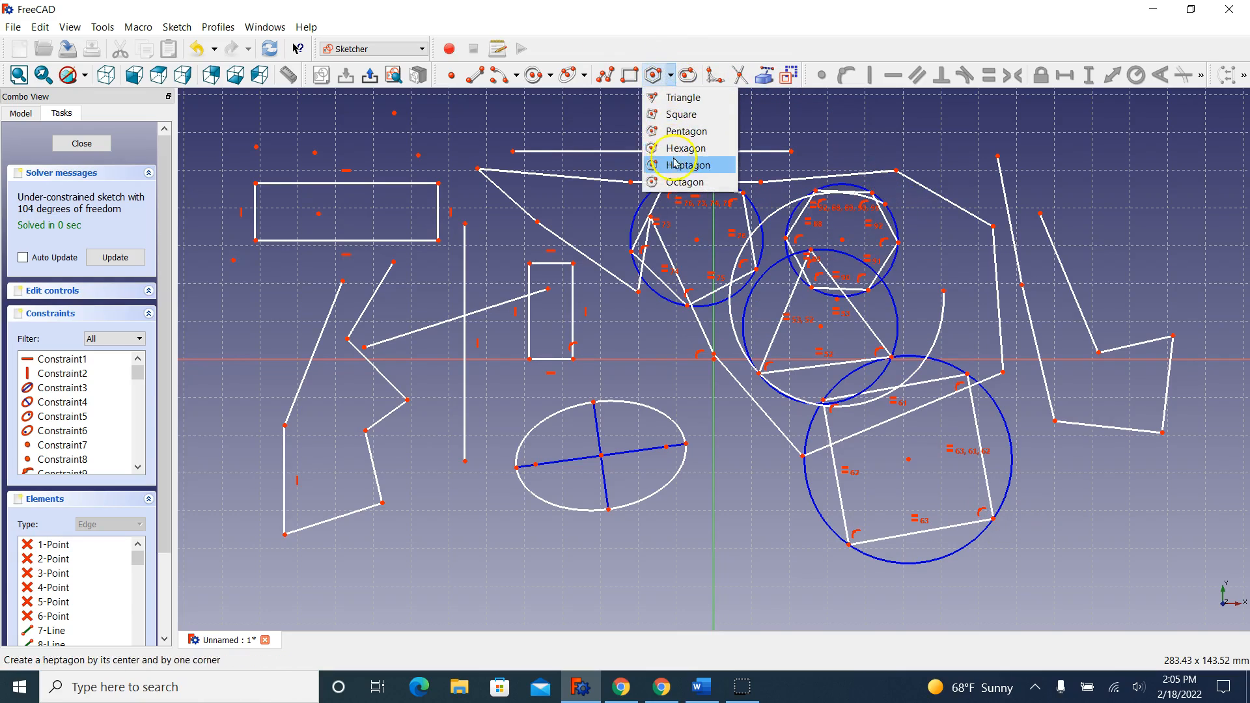
{"action": "left_click", "coordinate": [683, 165]}
{"action": "left_click", "coordinate": [934, 243]}
{"action": "left_click", "coordinate": [966, 168]}
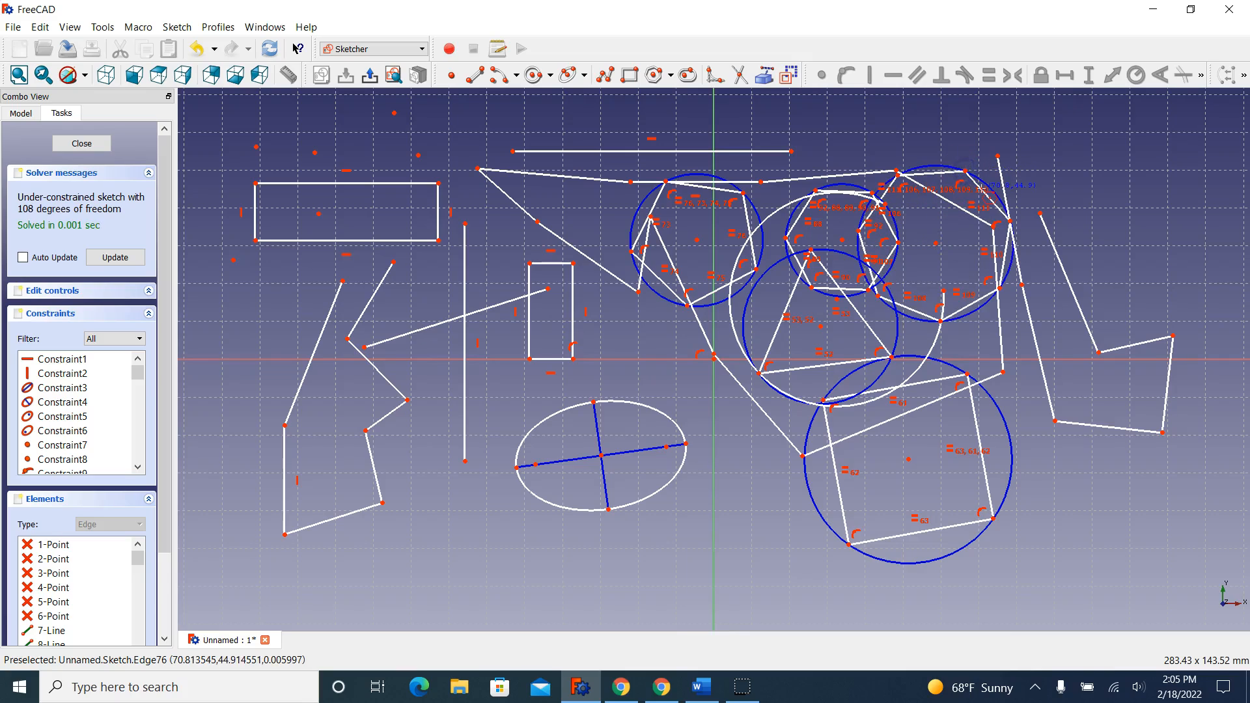
{"action": "left_click", "coordinate": [670, 75]}
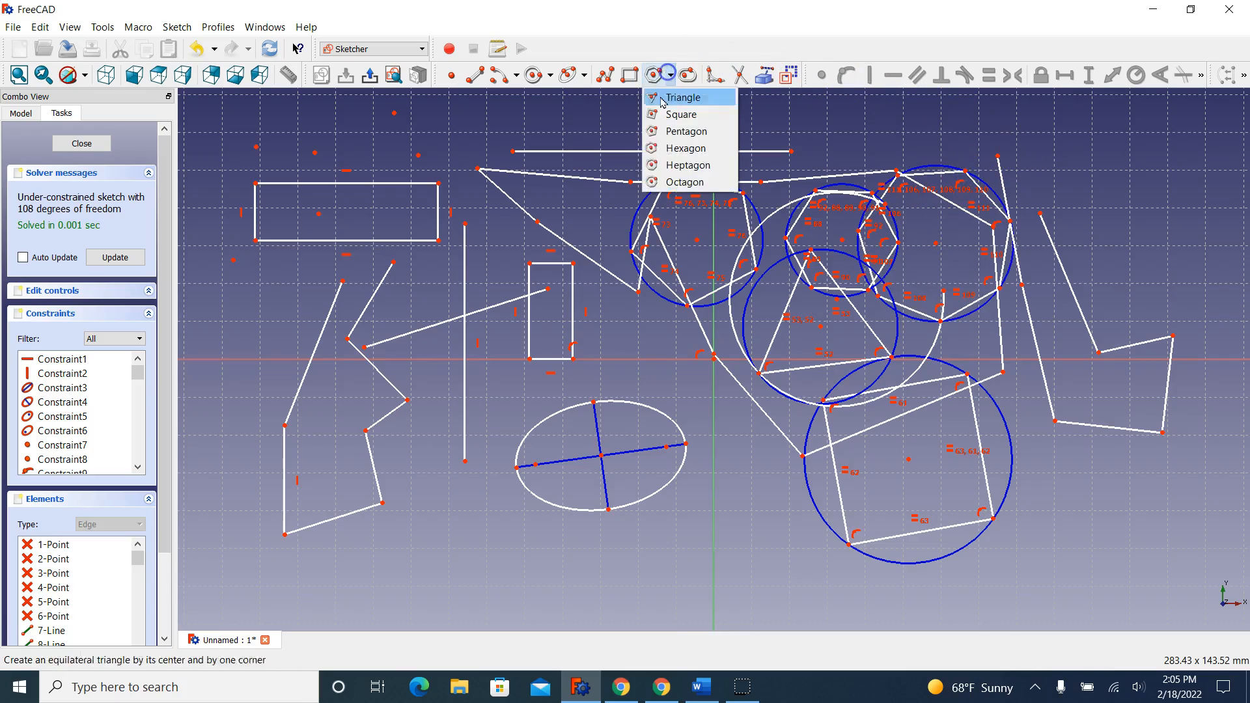
{"action": "left_click", "coordinate": [673, 182]}
{"action": "left_click", "coordinate": [584, 370]}
{"action": "left_click", "coordinate": [594, 314]}
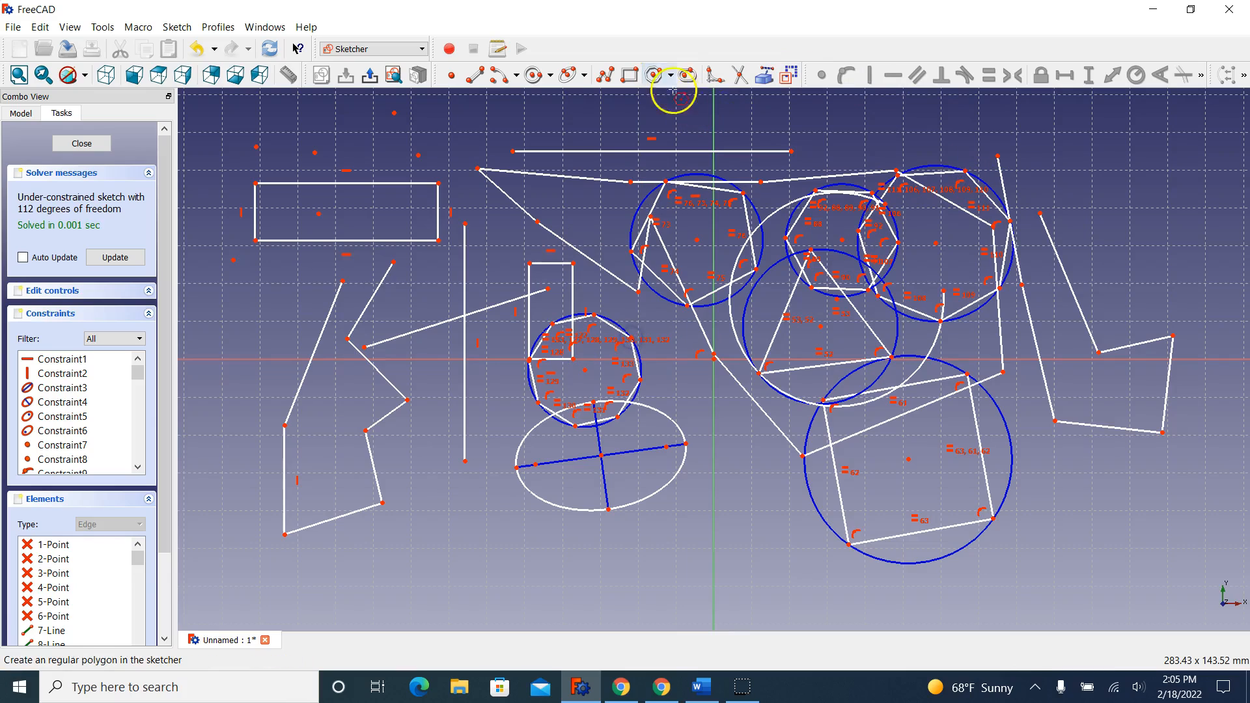
Draw a long, thin horizontal slot above the upper horizontal line, crossing the vertical axis.
{"action": "left_click", "coordinate": [688, 76]}
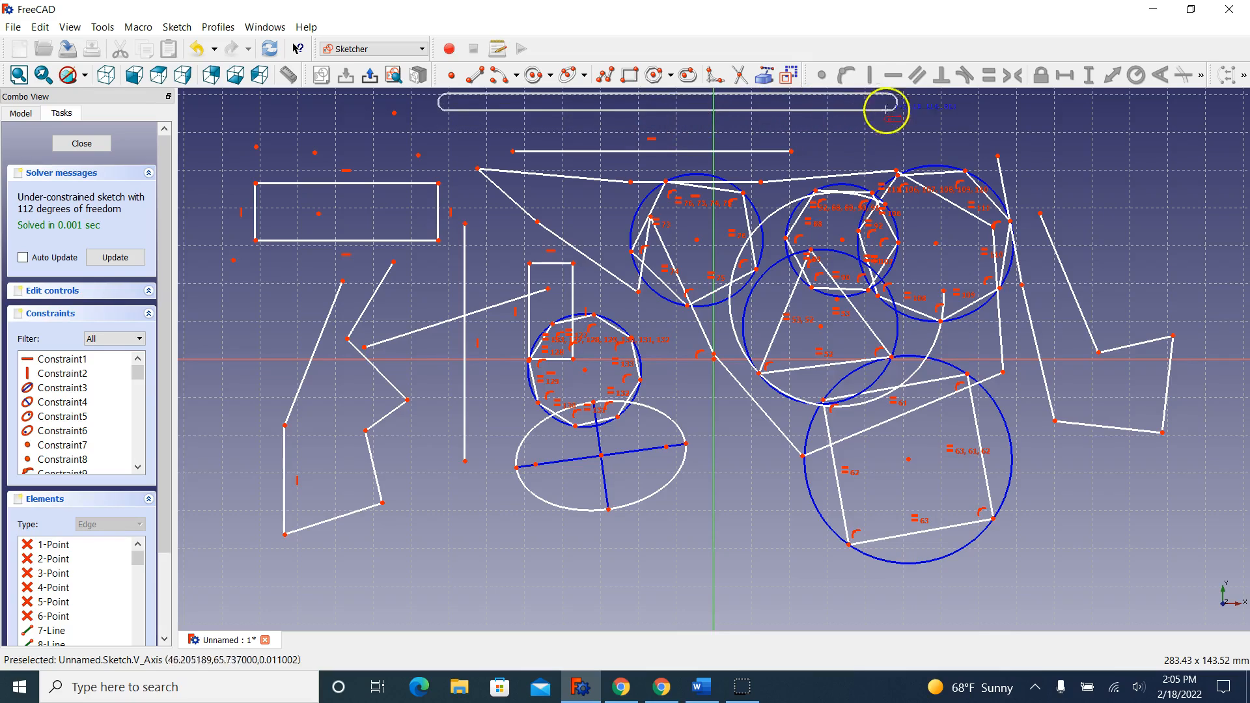
{"action": "left_click", "coordinate": [945, 105]}
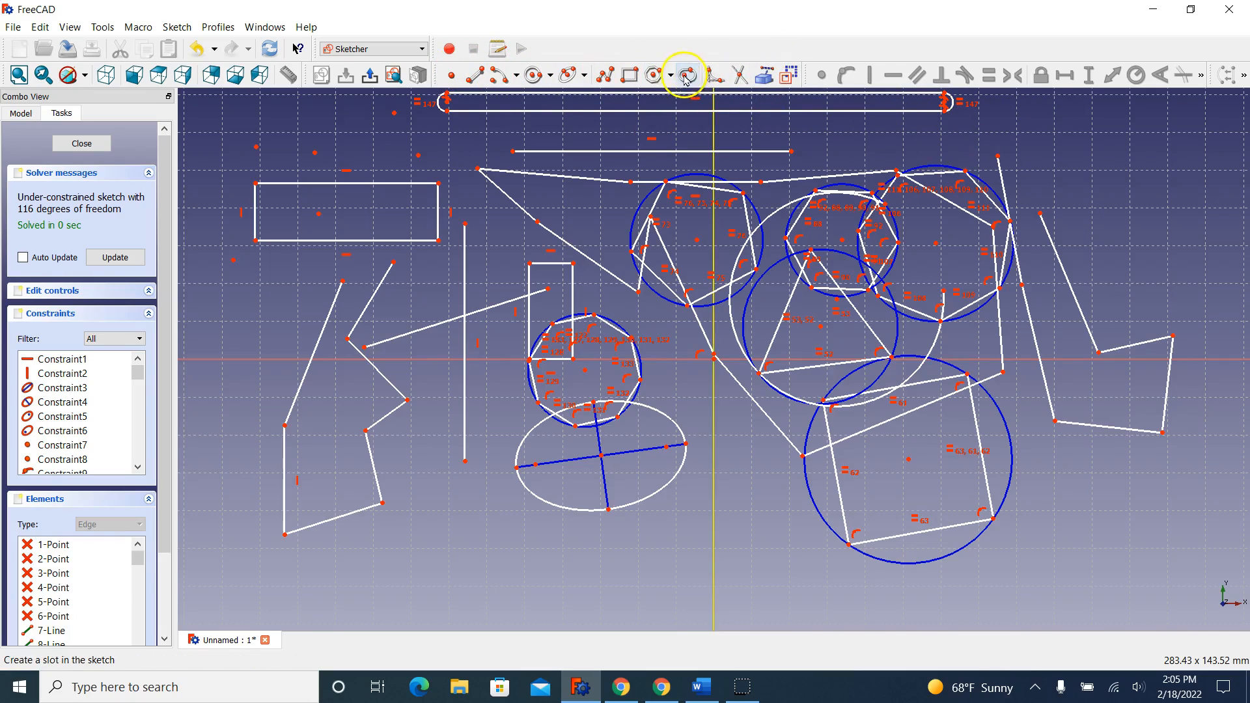
{"action": "left_click", "coordinate": [448, 77]}
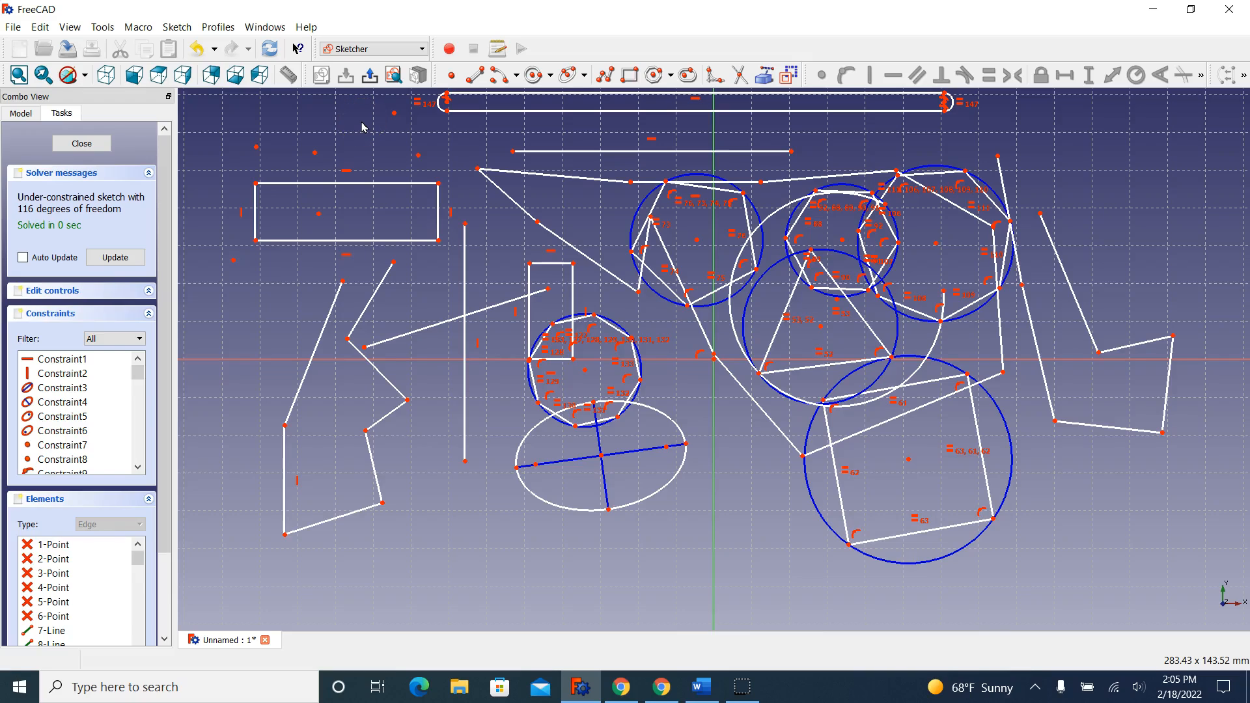
Move a loose point to the upper left of the wide rectangle and enlarge that rectangle by its top edge and upper-left corner.
{"action": "left_click", "coordinate": [332, 206]}
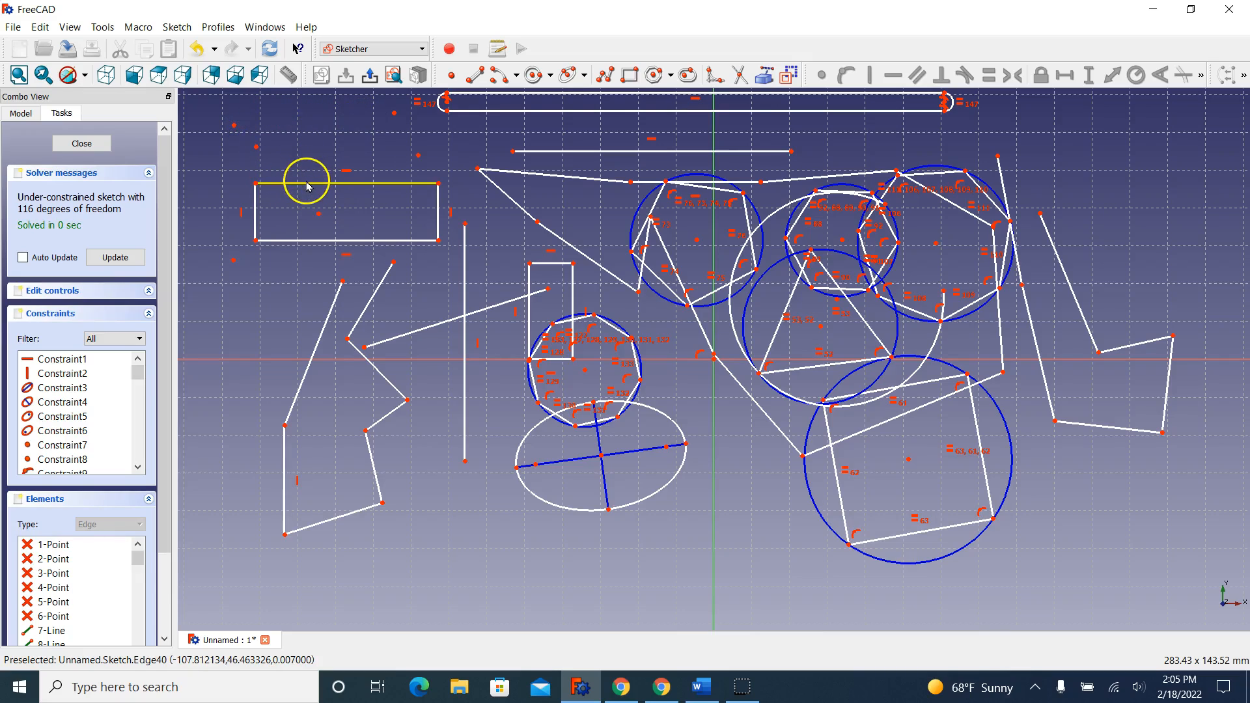
{"action": "mouse_move", "coordinate": [309, 188]}
{"action": "left_mouse_down"}
{"action": "mouse_move", "coordinate": [306, 156]}
{"action": "mouse_move", "coordinate": [315, 223]}
{"action": "mouse_move", "coordinate": [309, 129]}
{"action": "mouse_move", "coordinate": [307, 183]}
{"action": "mouse_move", "coordinate": [337, 190]}
{"action": "mouse_move", "coordinate": [302, 181]}
{"action": "left_mouse_up"}
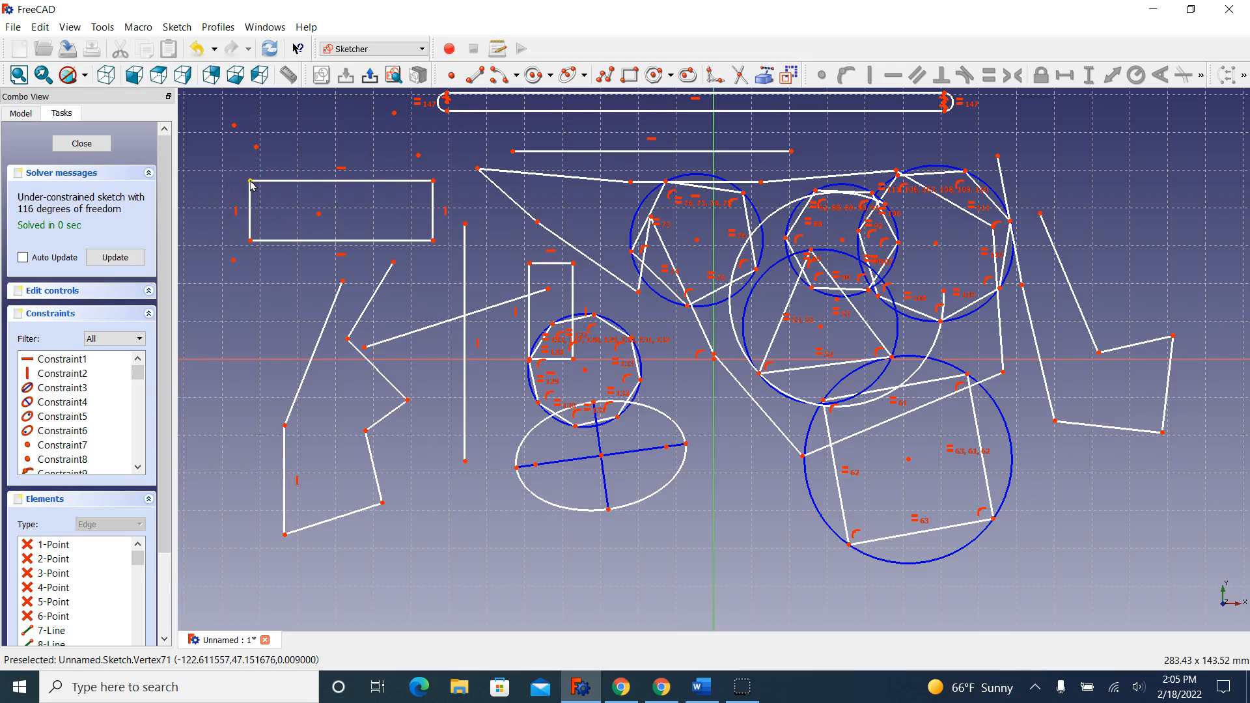
{"action": "mouse_move", "coordinate": [250, 181]}
{"action": "left_mouse_down"}
{"action": "mouse_move", "coordinate": [249, 202]}
{"action": "mouse_move", "coordinate": [228, 169]}
{"action": "mouse_move", "coordinate": [246, 170]}
{"action": "left_mouse_up"}
Reshape the seven-segment polyline by shifting its long slanted segment and its short inner segment to the left.
{"action": "left_click_drag", "start_coordinate": [320, 331], "coordinate": [240, 440]}
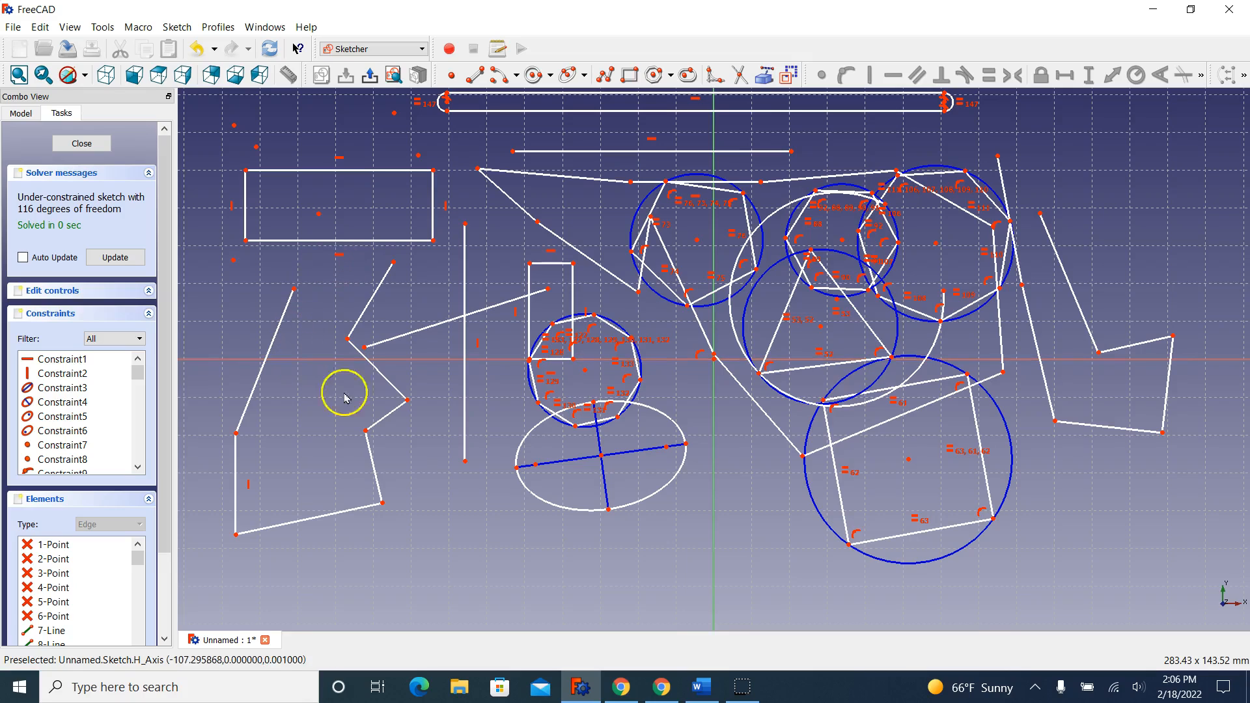
{"action": "left_click_drag", "start_coordinate": [383, 417], "coordinate": [339, 347]}
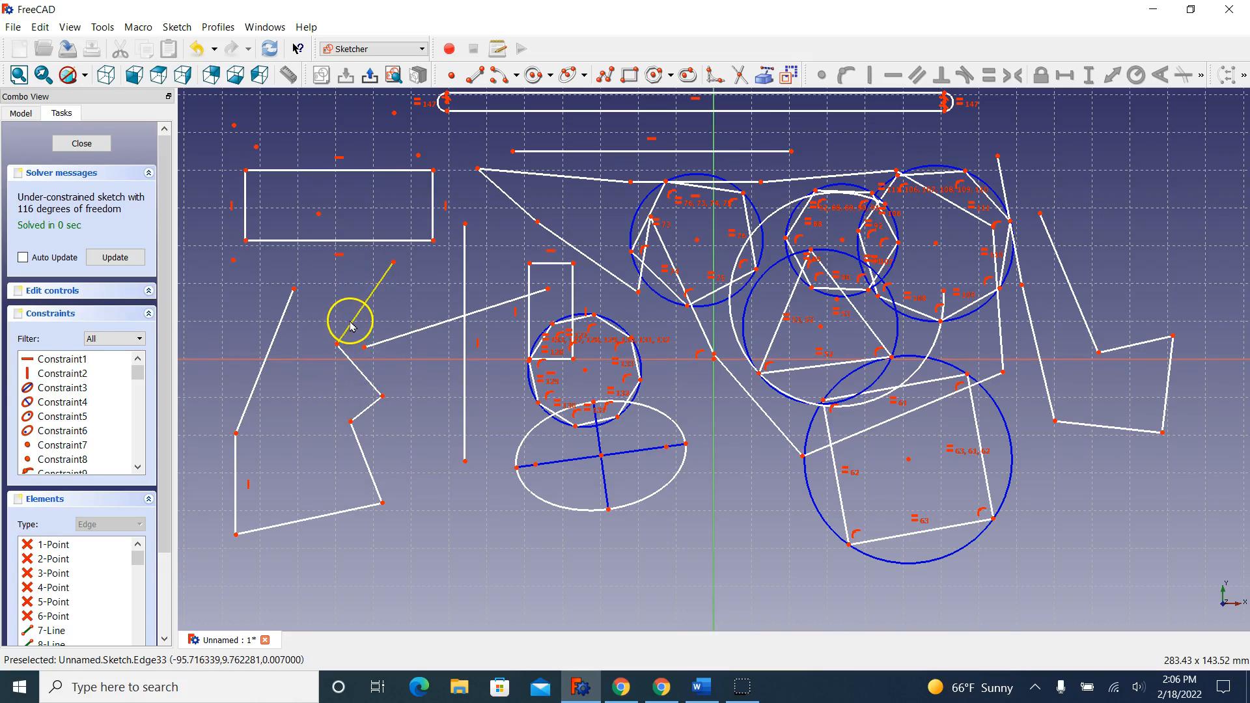
Move the ellipse down clear of the octagon, then resize and tilt it using its outline and axis points.
{"action": "left_click_drag", "start_coordinate": [661, 414], "coordinate": [657, 467]}
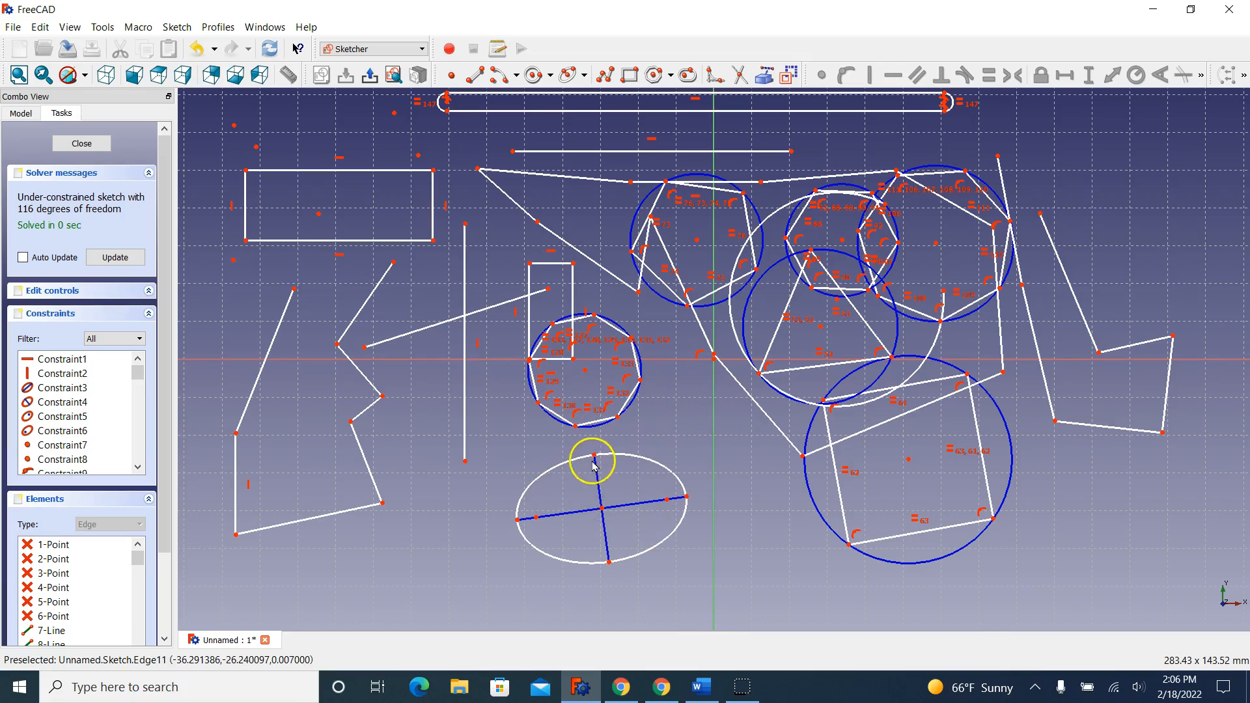
{"action": "left_click_drag", "start_coordinate": [631, 455], "coordinate": [618, 509]}
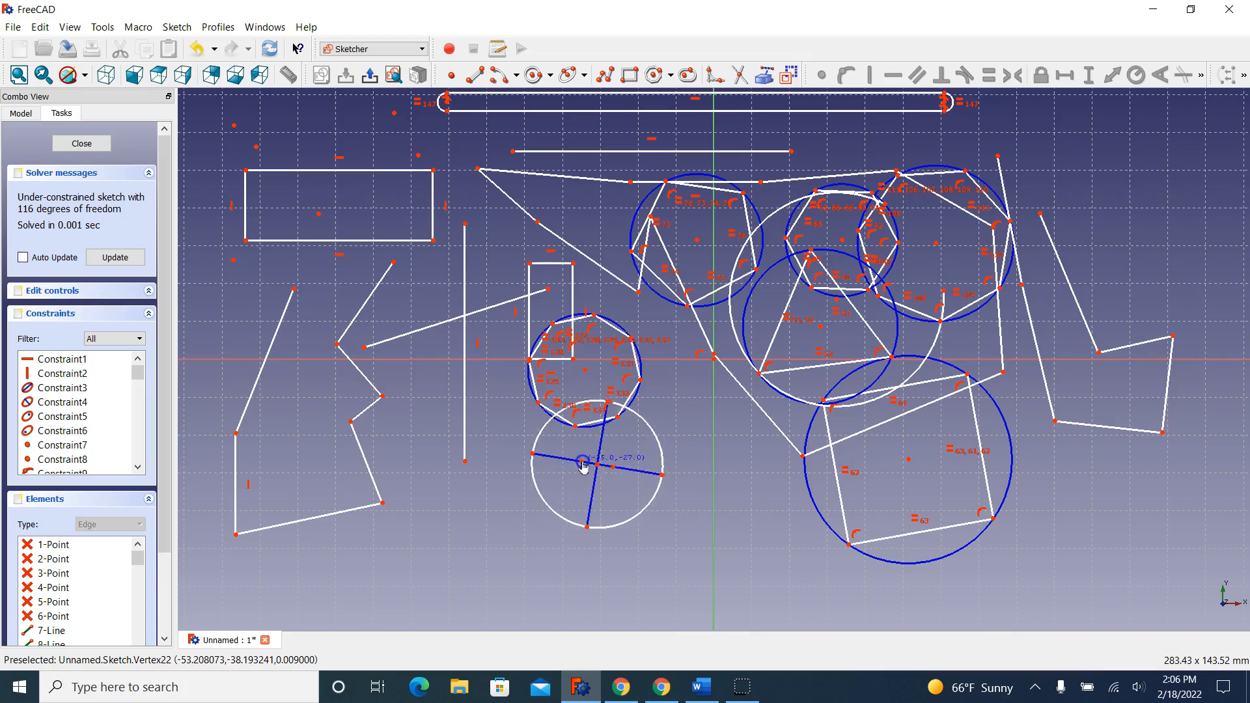
{"action": "mouse_move", "coordinate": [515, 524]}
{"action": "left_mouse_down"}
{"action": "mouse_move", "coordinate": [535, 494]}
{"action": "mouse_move", "coordinate": [509, 508]}
{"action": "left_mouse_up"}
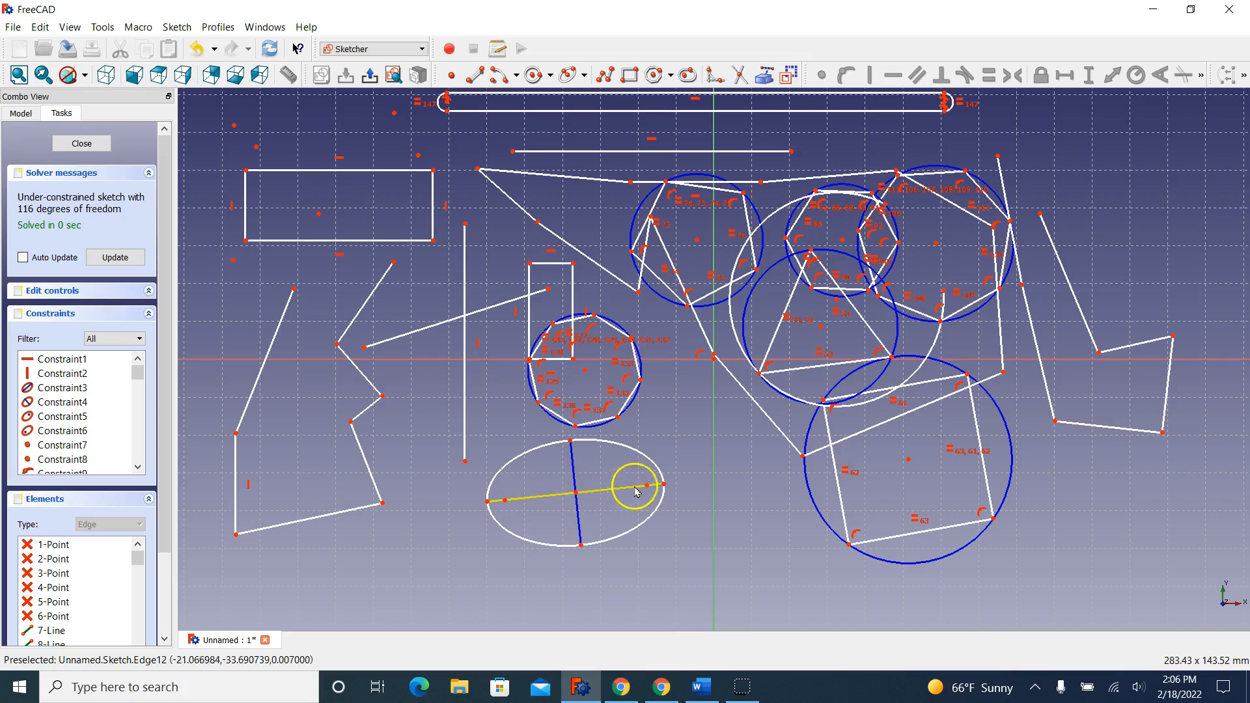
{"action": "left_click_drag", "start_coordinate": [702, 512], "coordinate": [752, 457]}
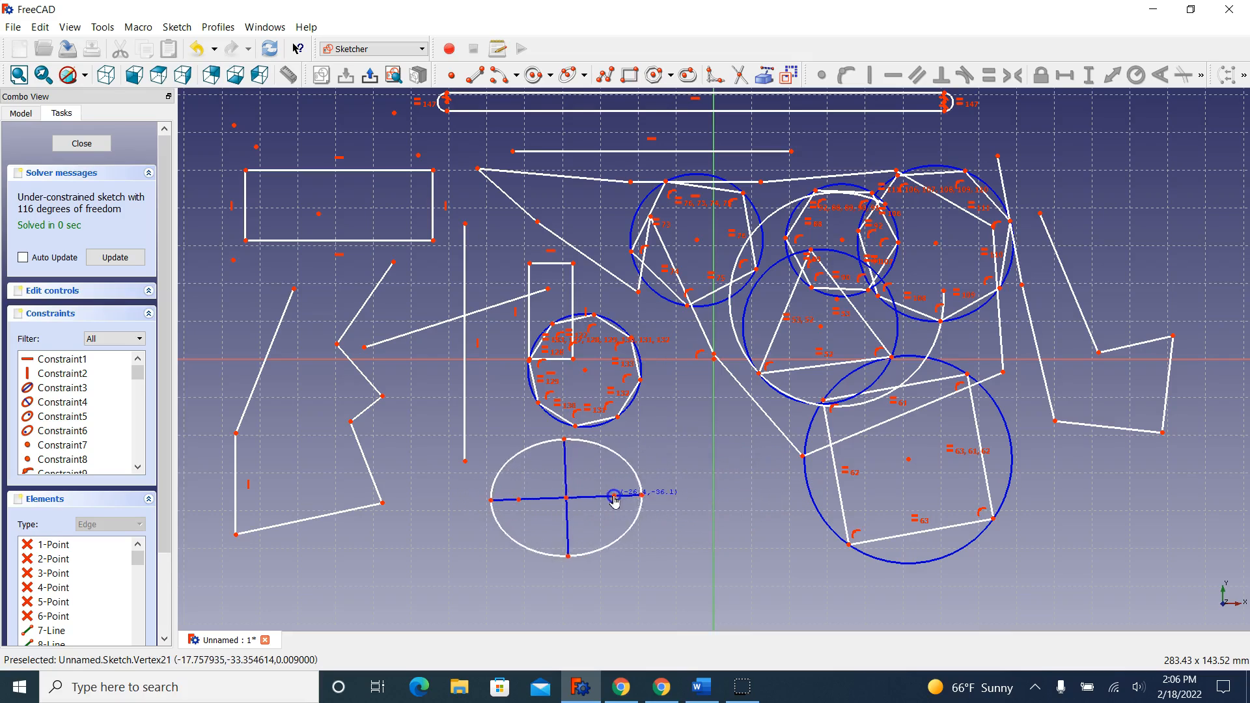
{"action": "left_click_drag", "start_coordinate": [579, 552], "coordinate": [621, 569]}
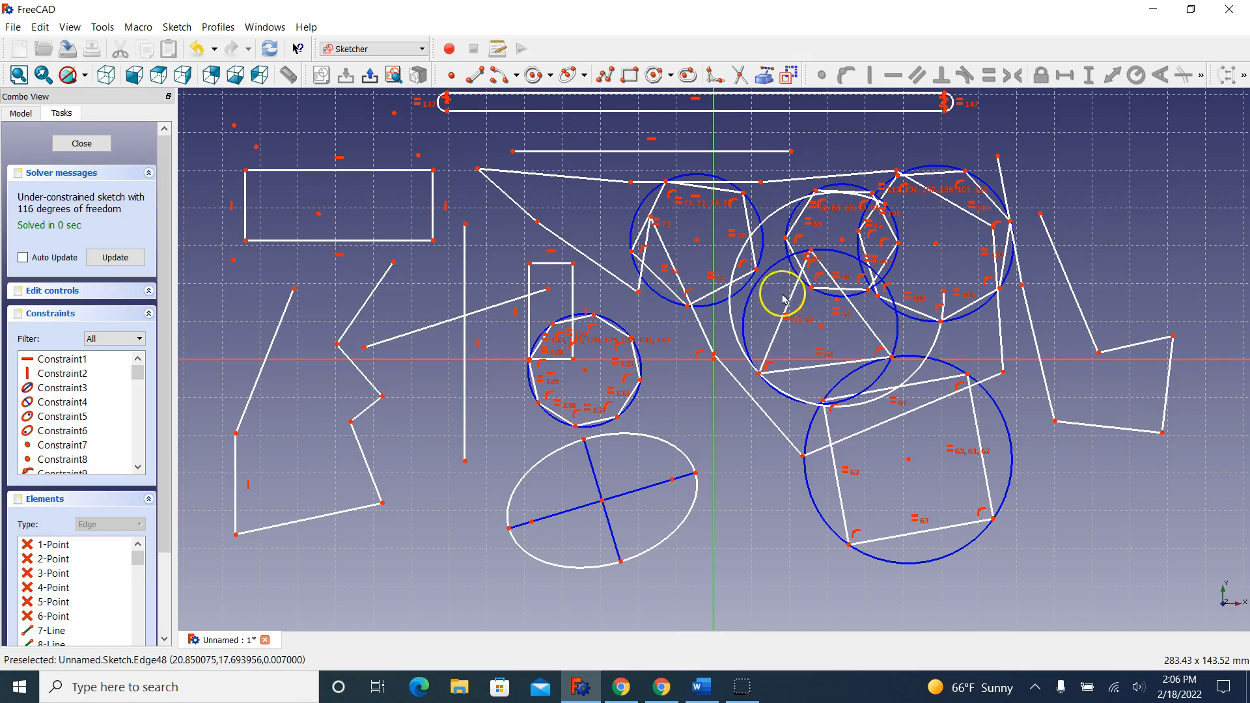
Move the triangle from inside the arc onto the seven-segment polyline and shift the upper horizontal line slightly left.
{"action": "left_click_drag", "start_coordinate": [900, 323], "coordinate": [243, 349]}
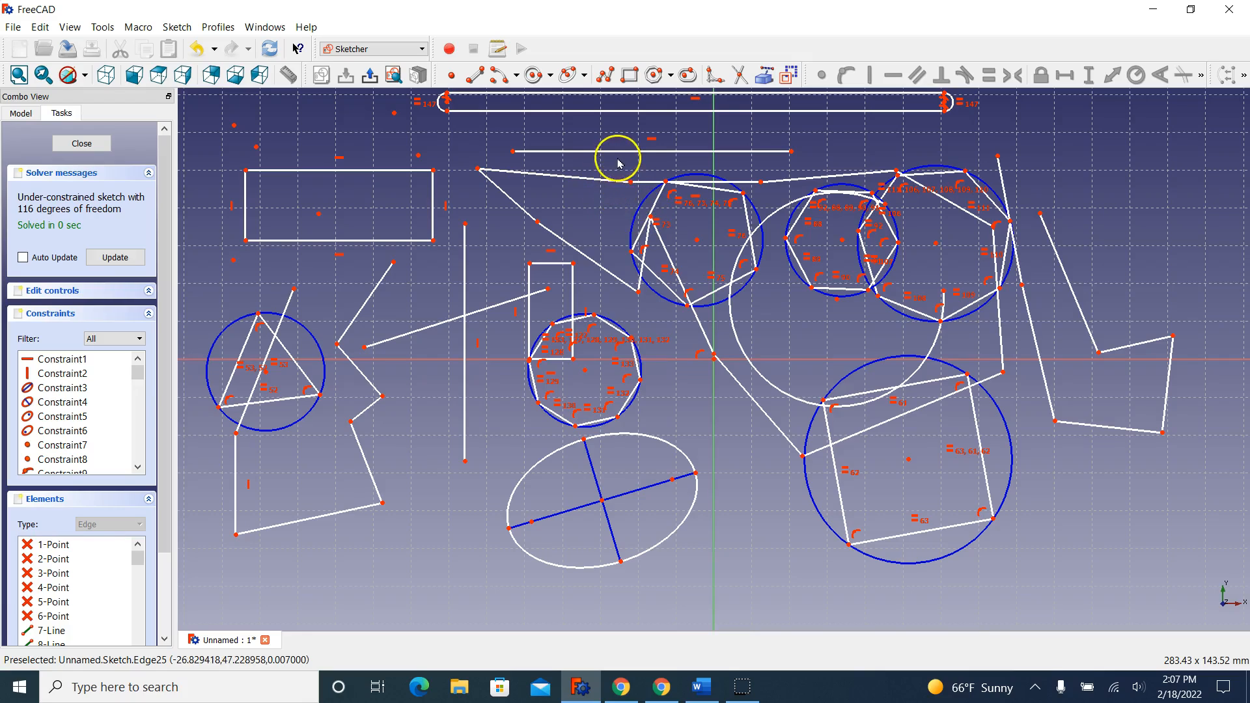
{"action": "mouse_move", "coordinate": [623, 153]}
{"action": "left_mouse_down"}
{"action": "mouse_move", "coordinate": [578, 154]}
{"action": "mouse_move", "coordinate": [609, 152]}
{"action": "left_mouse_up"}
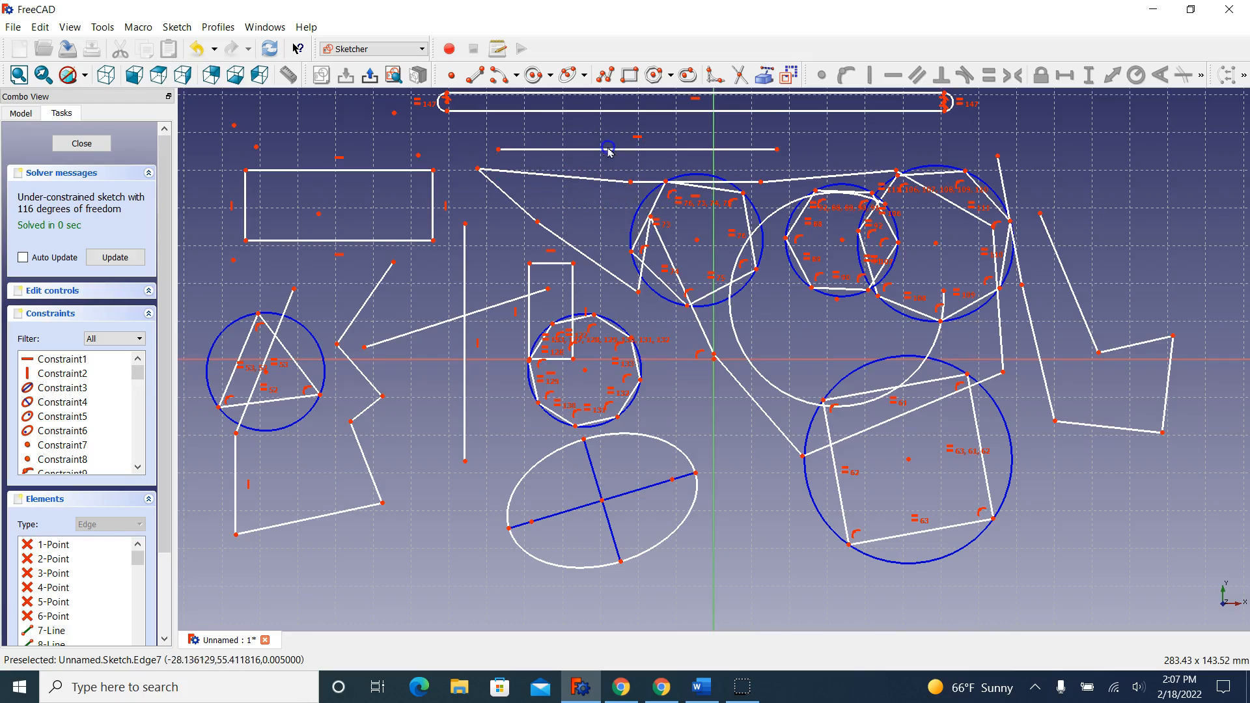
Close the sketch, rename it as shapes and clear the selection.
{"action": "left_click", "coordinate": [82, 144]}
{"action": "left_click", "coordinate": [59, 186]}
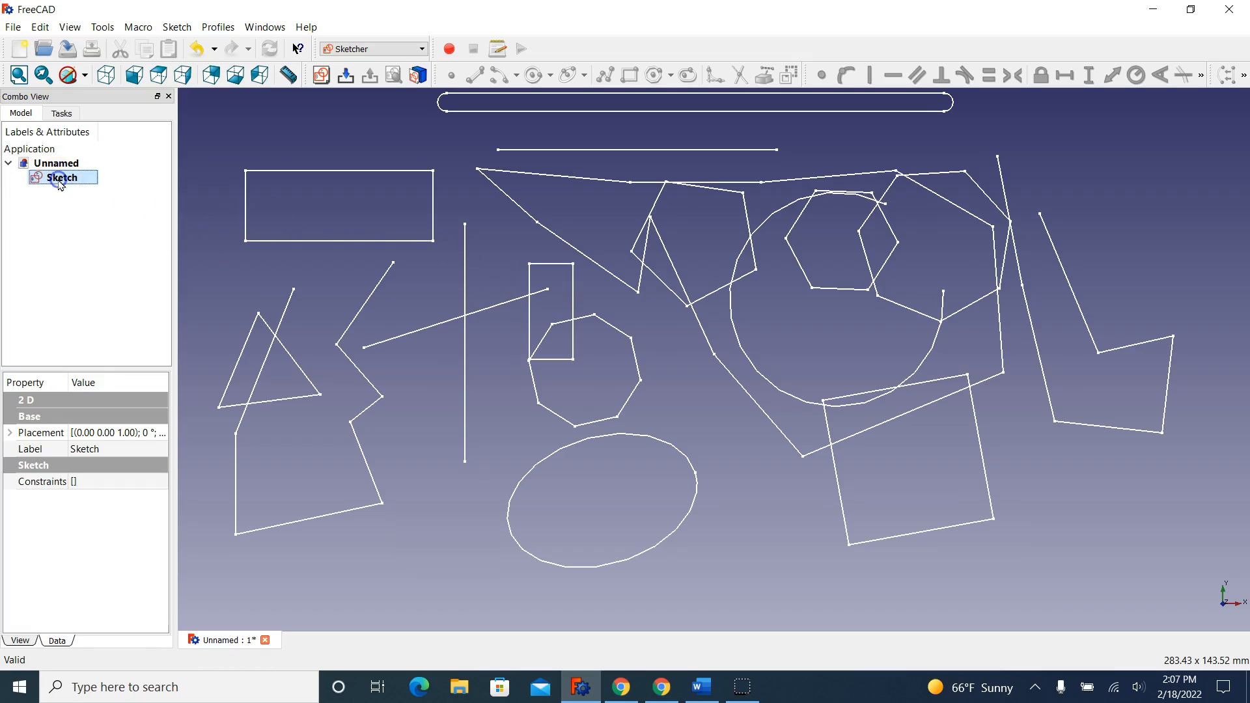
{"action": "right_click", "coordinate": [60, 184]}
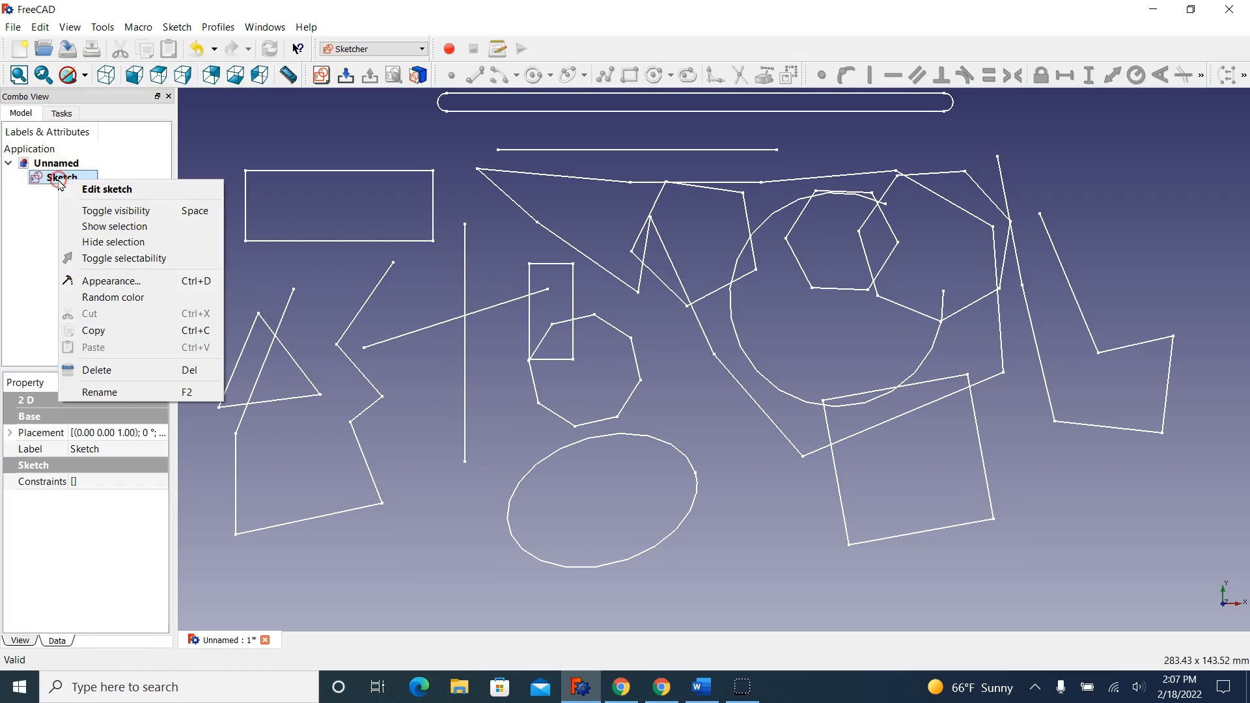
{"action": "left_click", "coordinate": [100, 392]}
{"action": "type", "text": "shapes"}
{"action": "key", "text": "Return"}
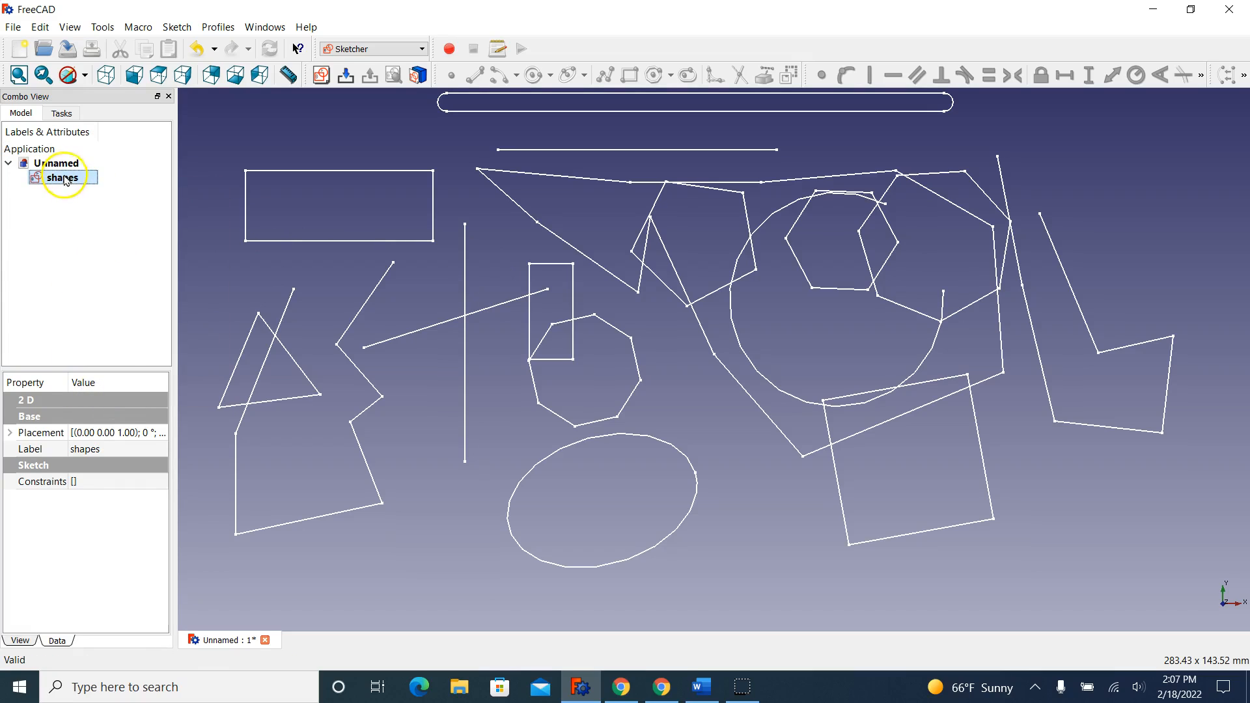
{"action": "left_click_drag", "start_coordinate": [386, 244], "coordinate": [427, 259]}
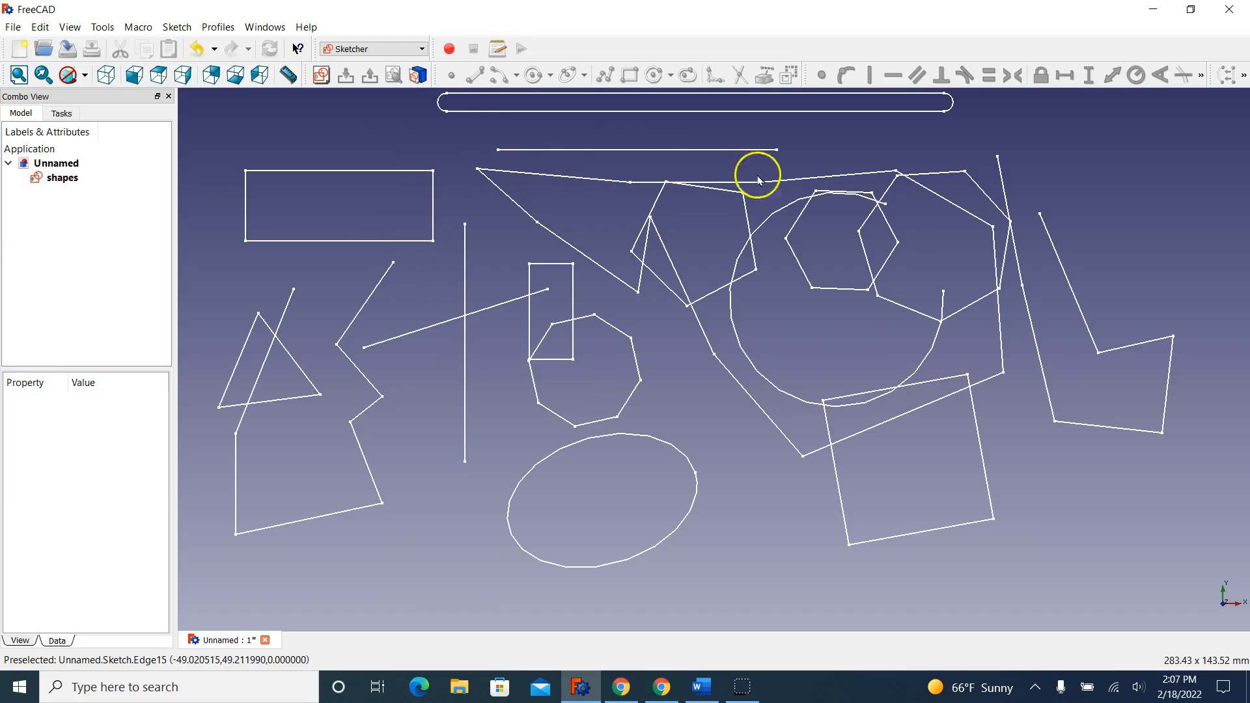
Reopen the shapes sketch for editing and move the narrow rectangle left while stretching it upward.
{"action": "double_click", "coordinate": [65, 180]}
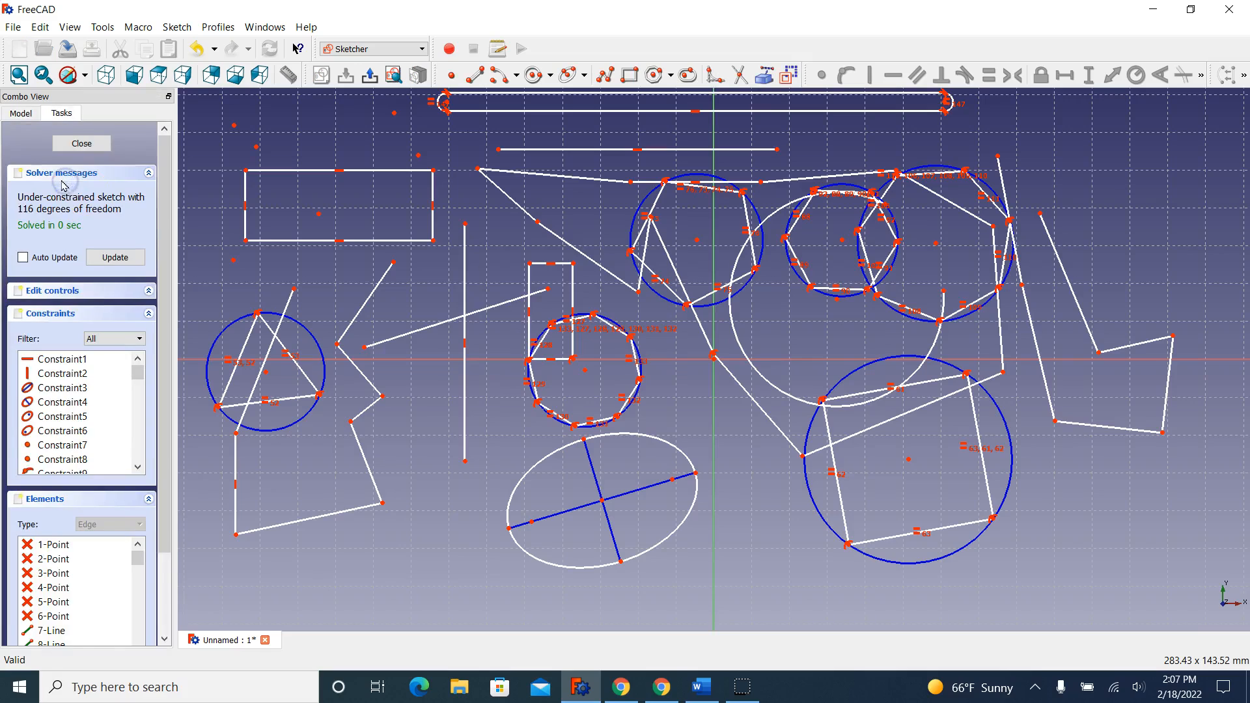
{"action": "mouse_move", "coordinate": [564, 265]}
{"action": "left_mouse_down"}
{"action": "mouse_move", "coordinate": [466, 245]}
{"action": "mouse_move", "coordinate": [502, 229]}
{"action": "mouse_move", "coordinate": [501, 240]}
{"action": "left_mouse_up"}
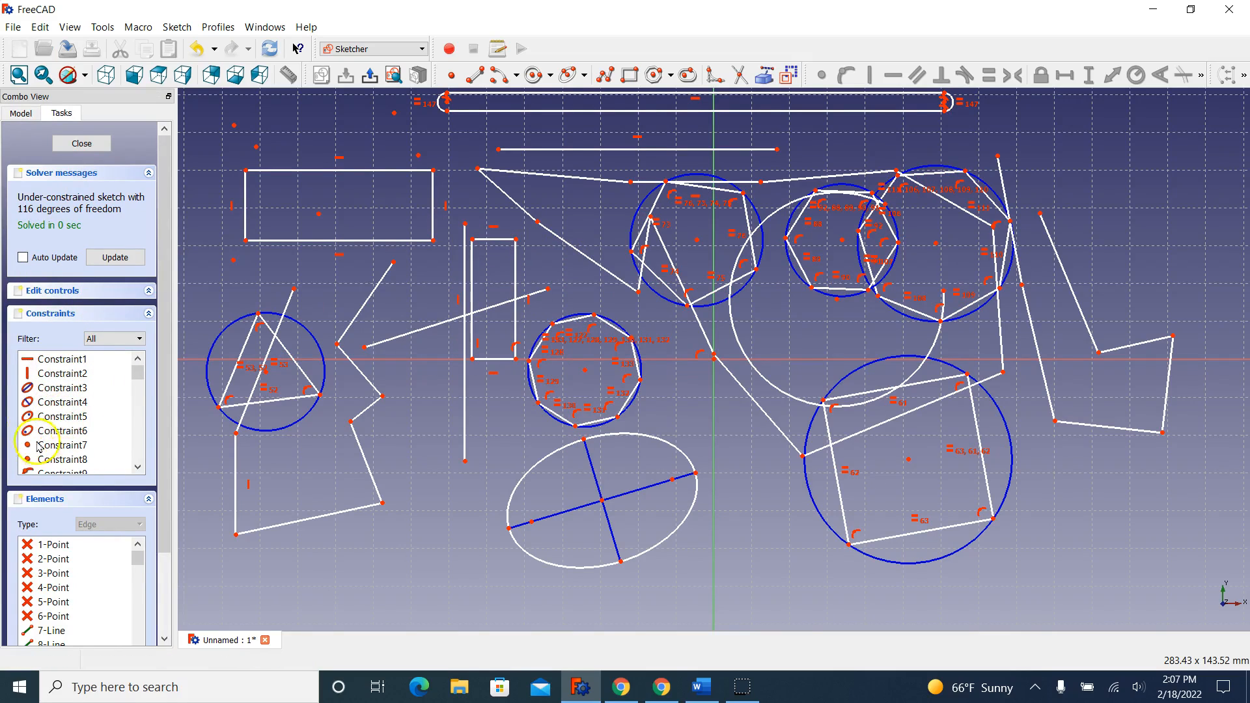
Browse the sketch's element list, highlight individual points in it, and view the constraint options offered for the second point.
{"action": "scroll", "coordinate": [41, 585], "scroll_direction": "down", "scroll_amount": 4}
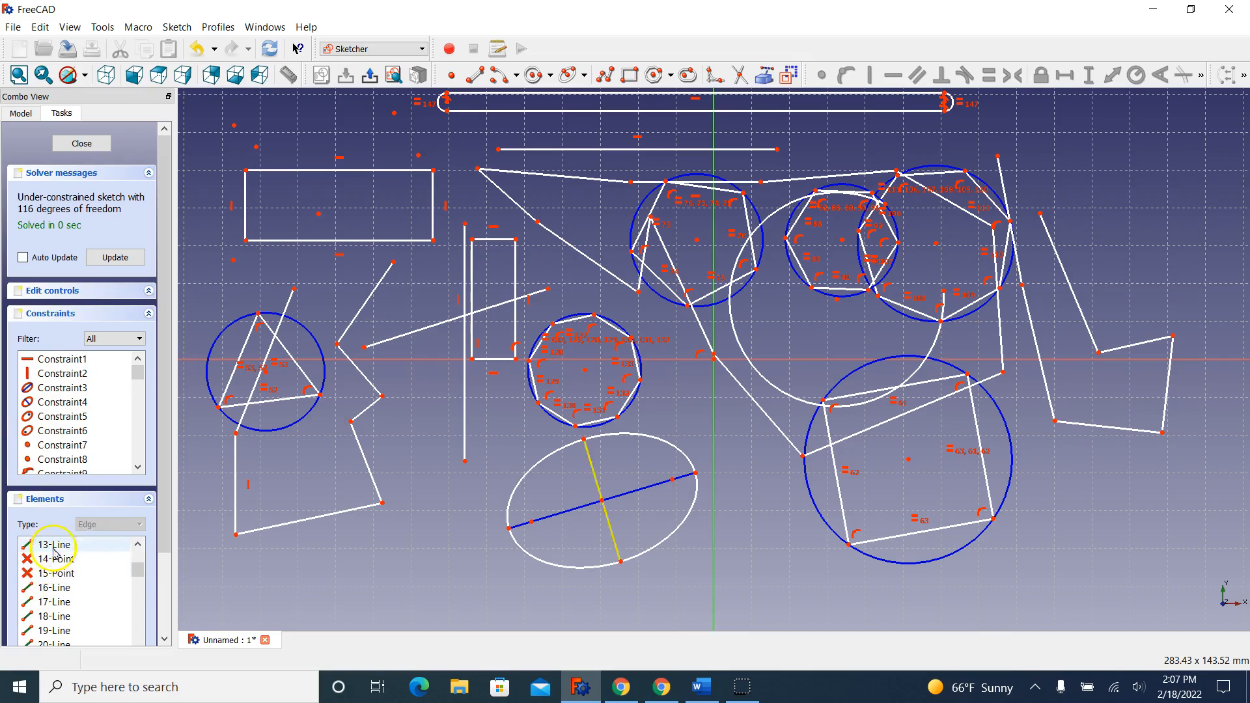
{"action": "scroll", "coordinate": [51, 563], "scroll_direction": "up", "scroll_amount": 4}
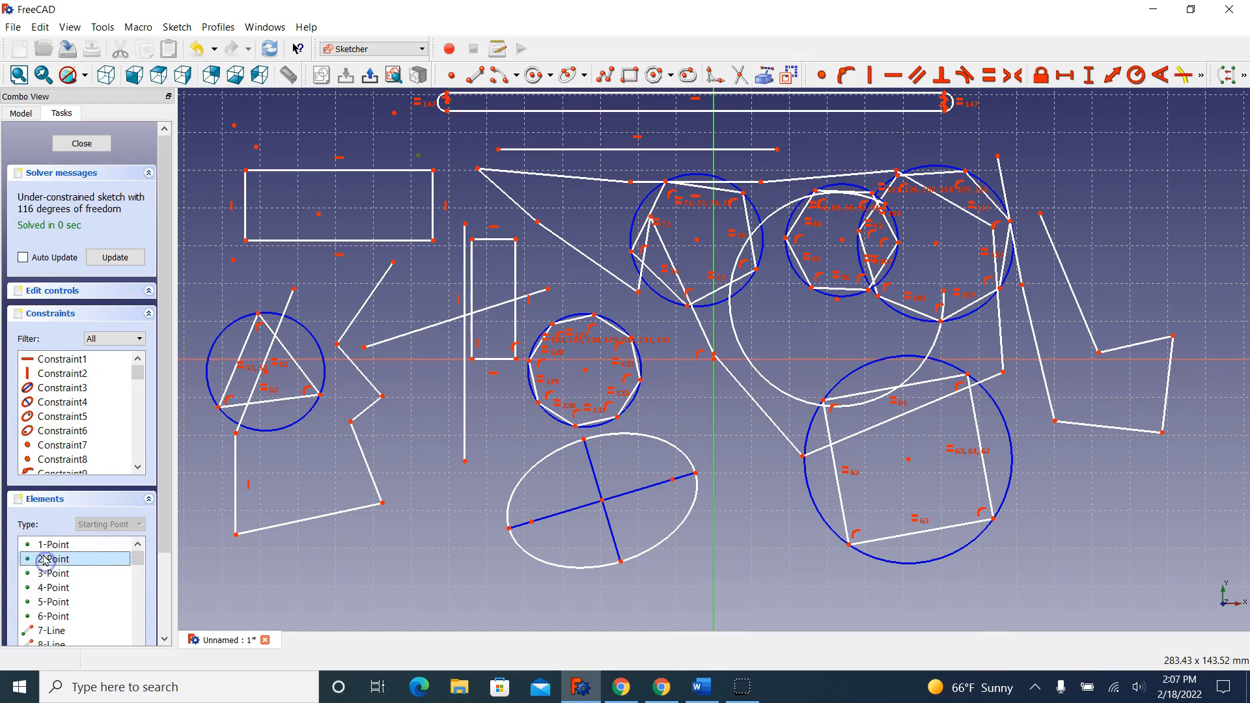
{"action": "left_click", "coordinate": [54, 587]}
{"action": "left_click", "coordinate": [66, 561]}
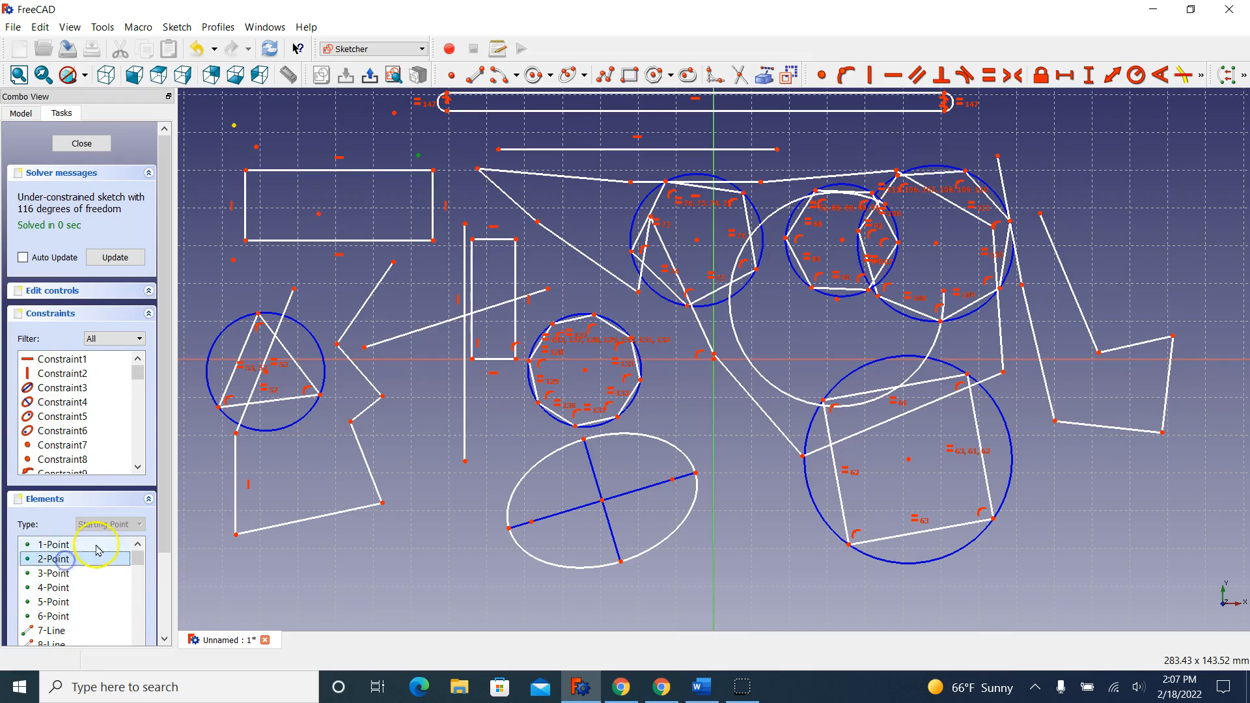
{"action": "right_click", "coordinate": [60, 559]}
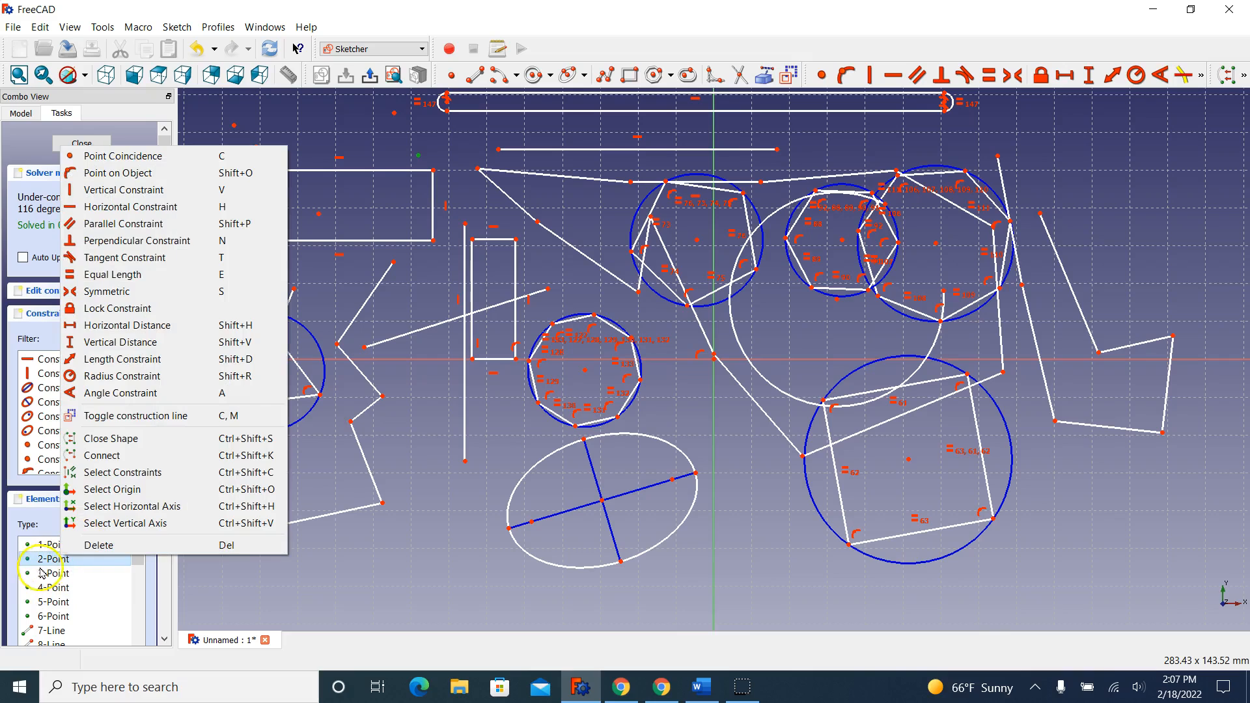
{"action": "left_click", "coordinate": [470, 539]}
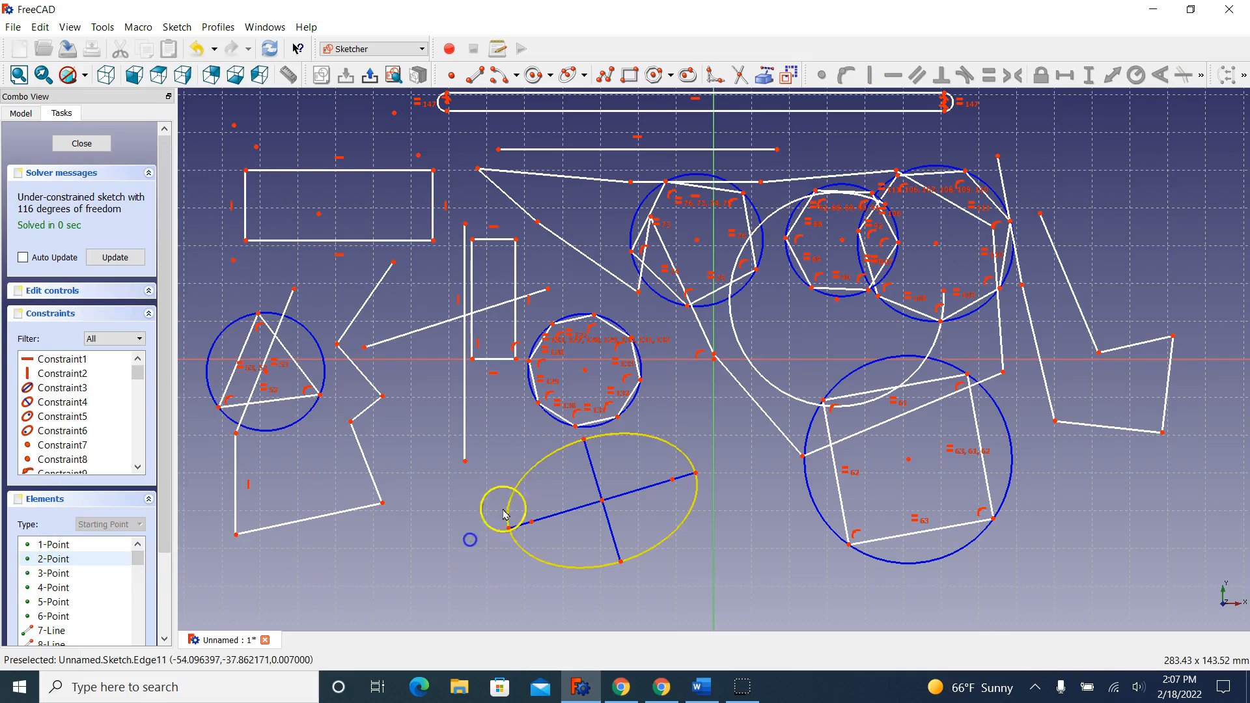
Delete the vertical line beside the narrow rectangle and the slanted line crossing it, and close the sketch.
{"action": "left_click", "coordinate": [465, 387]}
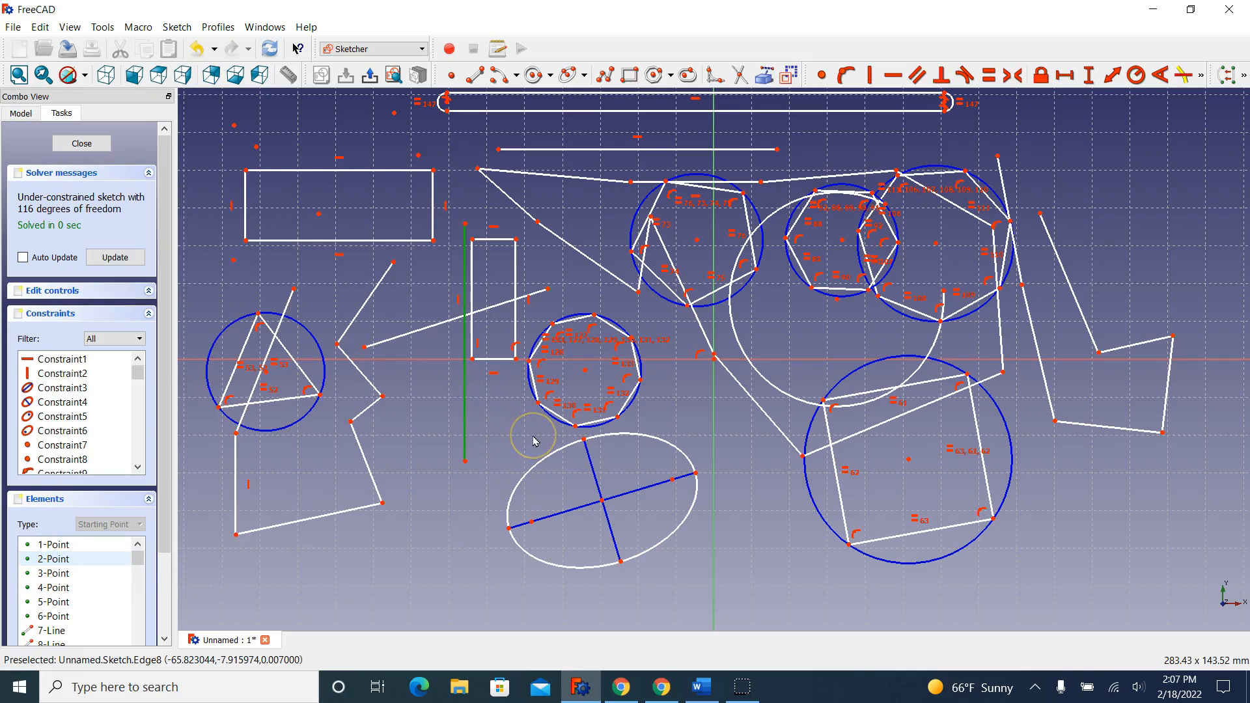
{"action": "key", "text": "Delete"}
{"action": "left_click", "coordinate": [434, 398]}
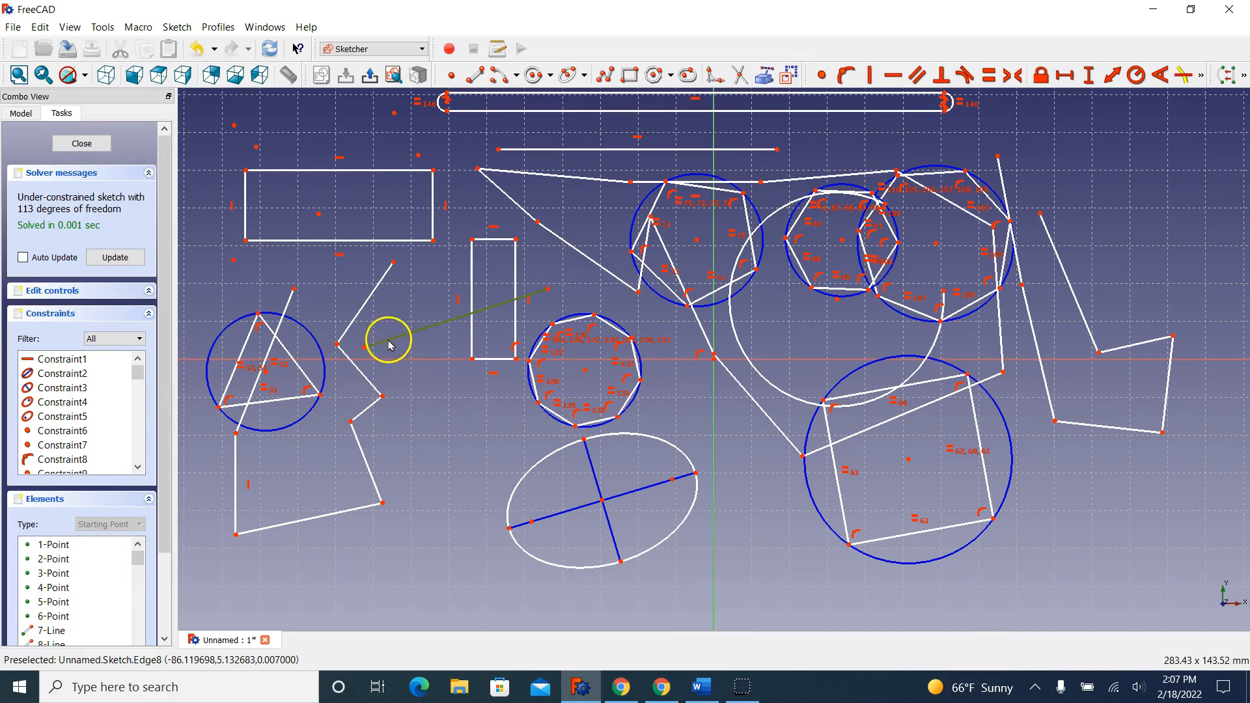
{"action": "left_click", "coordinate": [389, 340]}
{"action": "left_click", "coordinate": [434, 327]}
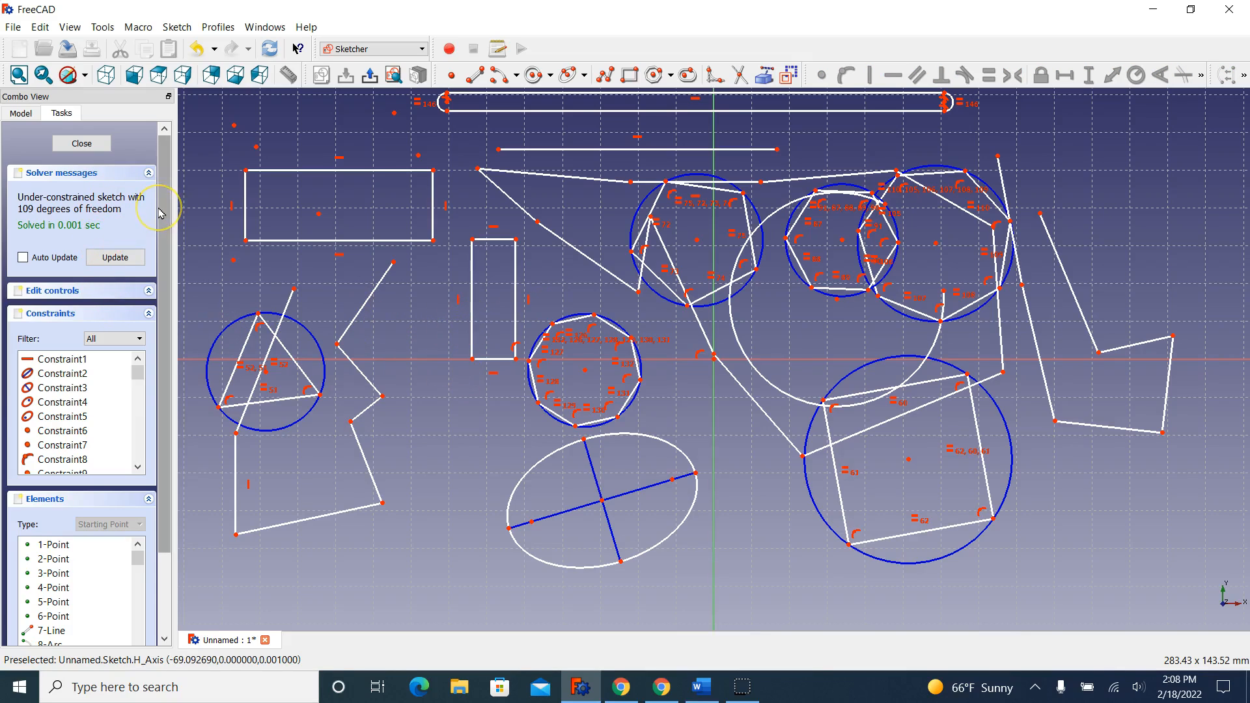
{"action": "left_click", "coordinate": [81, 141]}
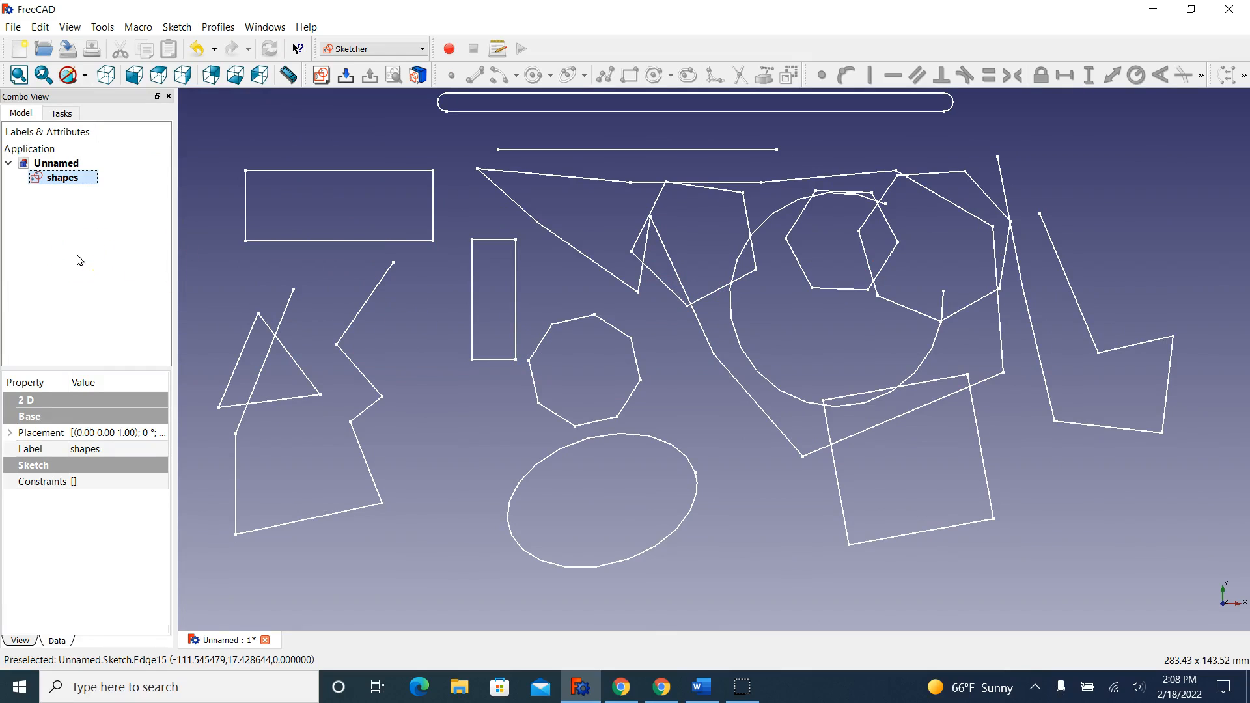
Create a new sketch on the XY-Plane, draw a tall rectangle overlapping the narrow rectangle's lower-left corner, and close the sketch.
{"action": "left_click", "coordinate": [320, 76]}
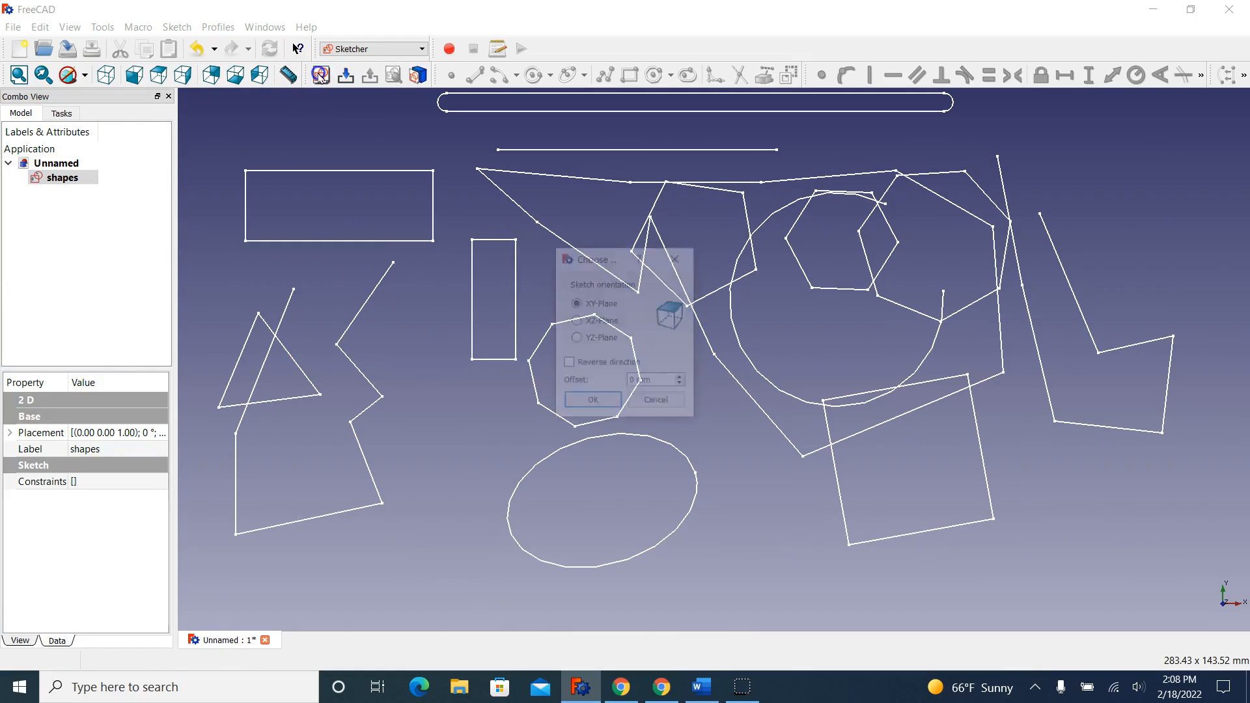
{"action": "left_click", "coordinate": [593, 405]}
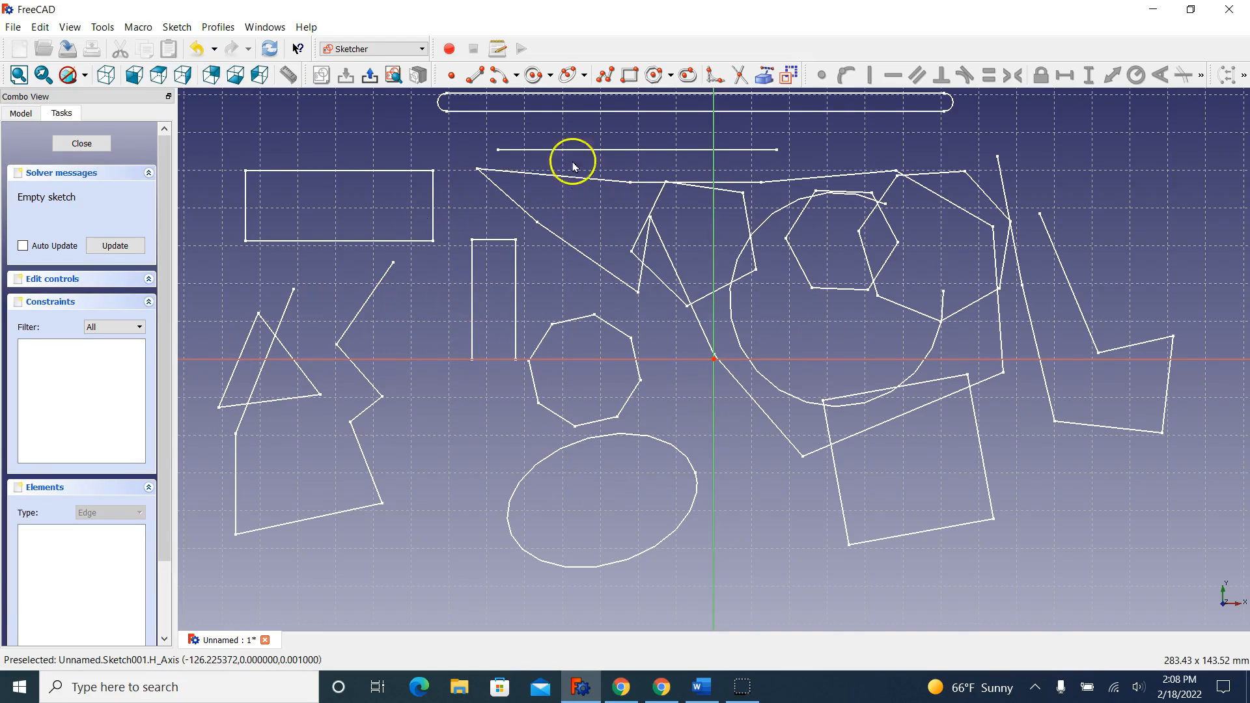
{"action": "left_click", "coordinate": [625, 77]}
{"action": "left_click", "coordinate": [426, 304]}
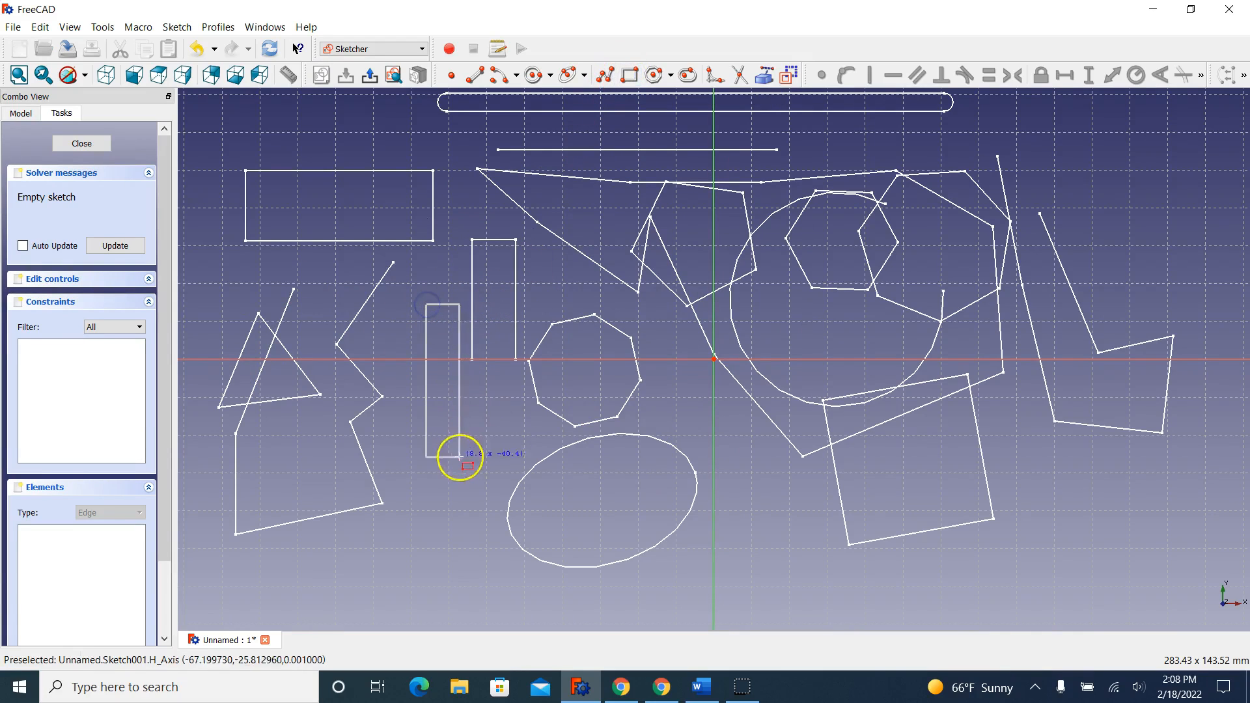
{"action": "left_click", "coordinate": [493, 451]}
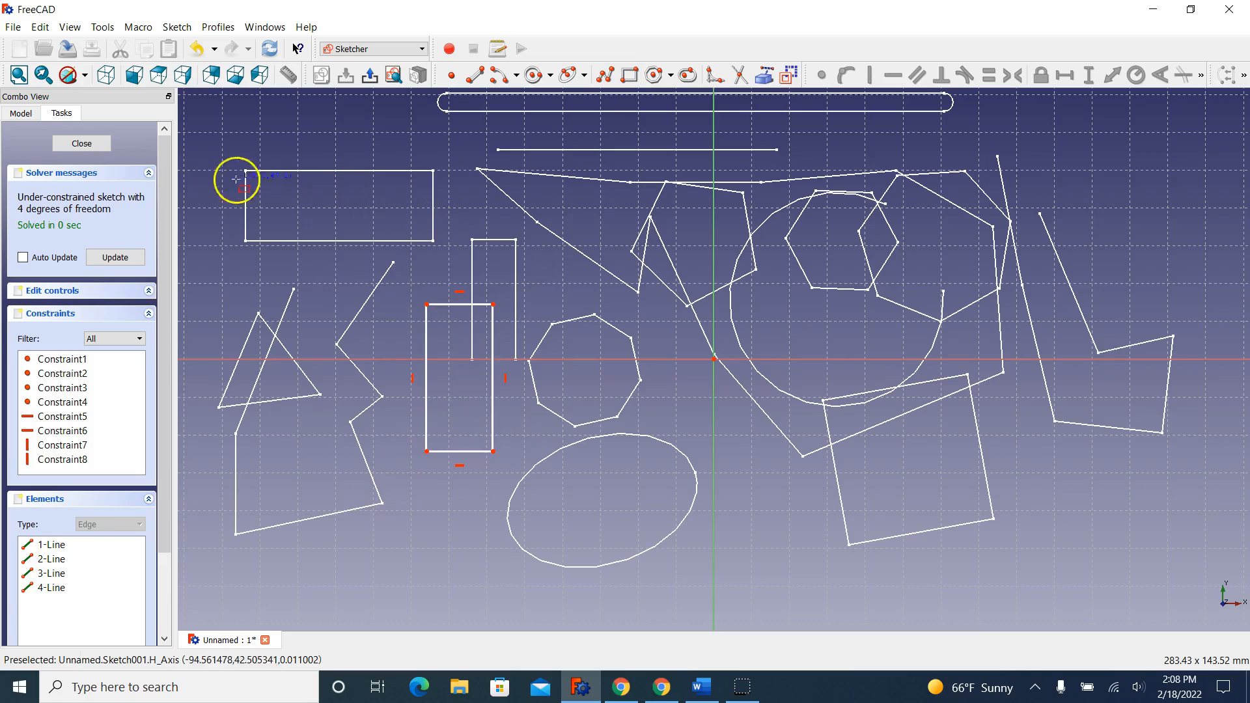
{"action": "left_click", "coordinate": [88, 144]}
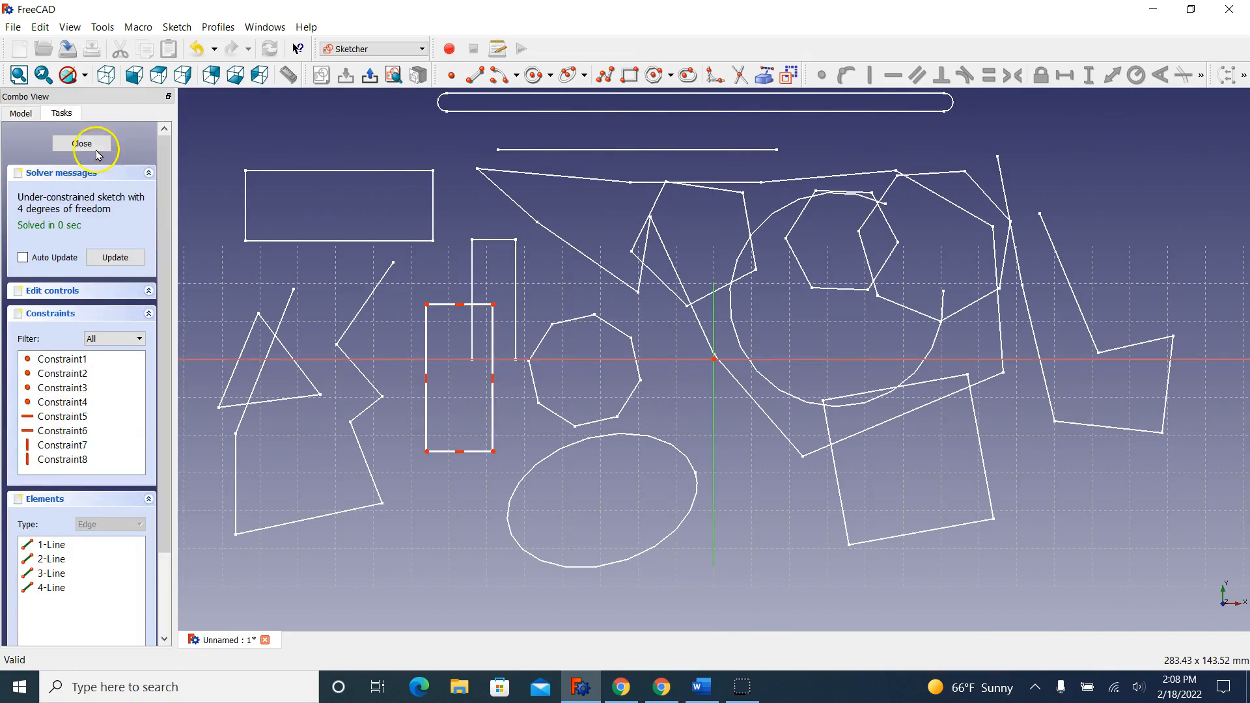
{"action": "left_click", "coordinate": [96, 154]}
Rename the new sketch as rectangle.
{"action": "left_click", "coordinate": [63, 193]}
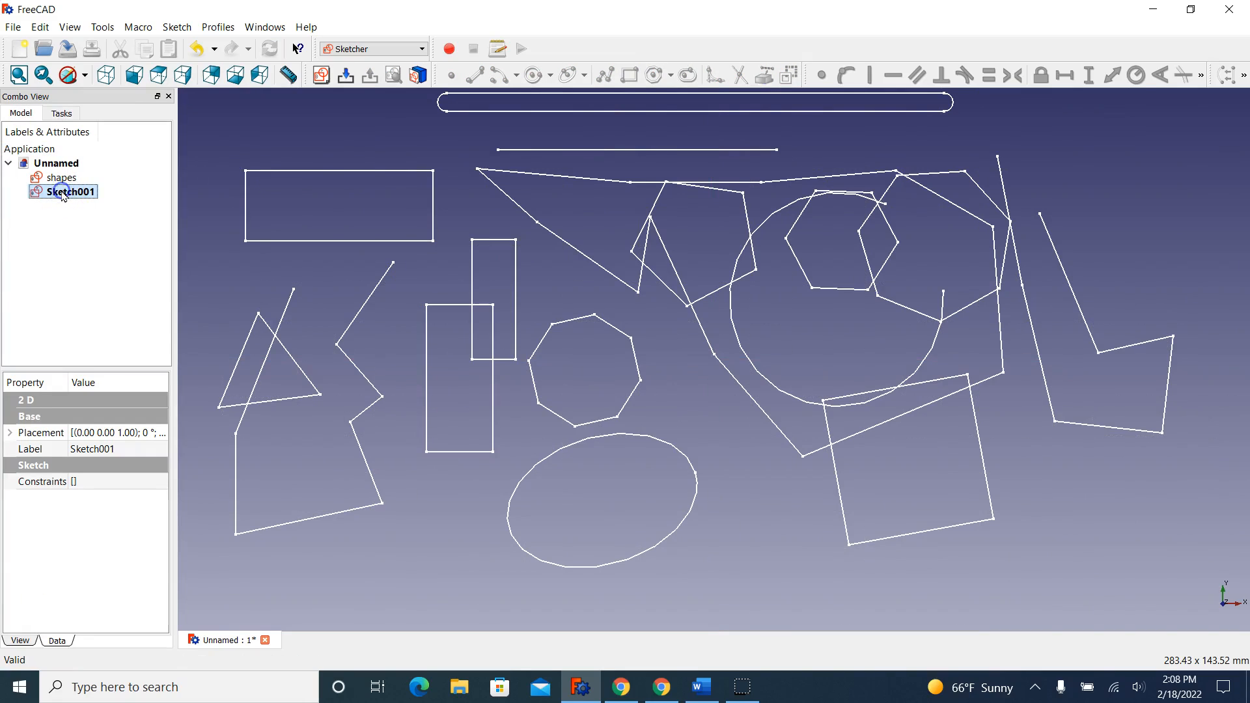
{"action": "right_click", "coordinate": [63, 192]}
{"action": "left_click", "coordinate": [101, 406]}
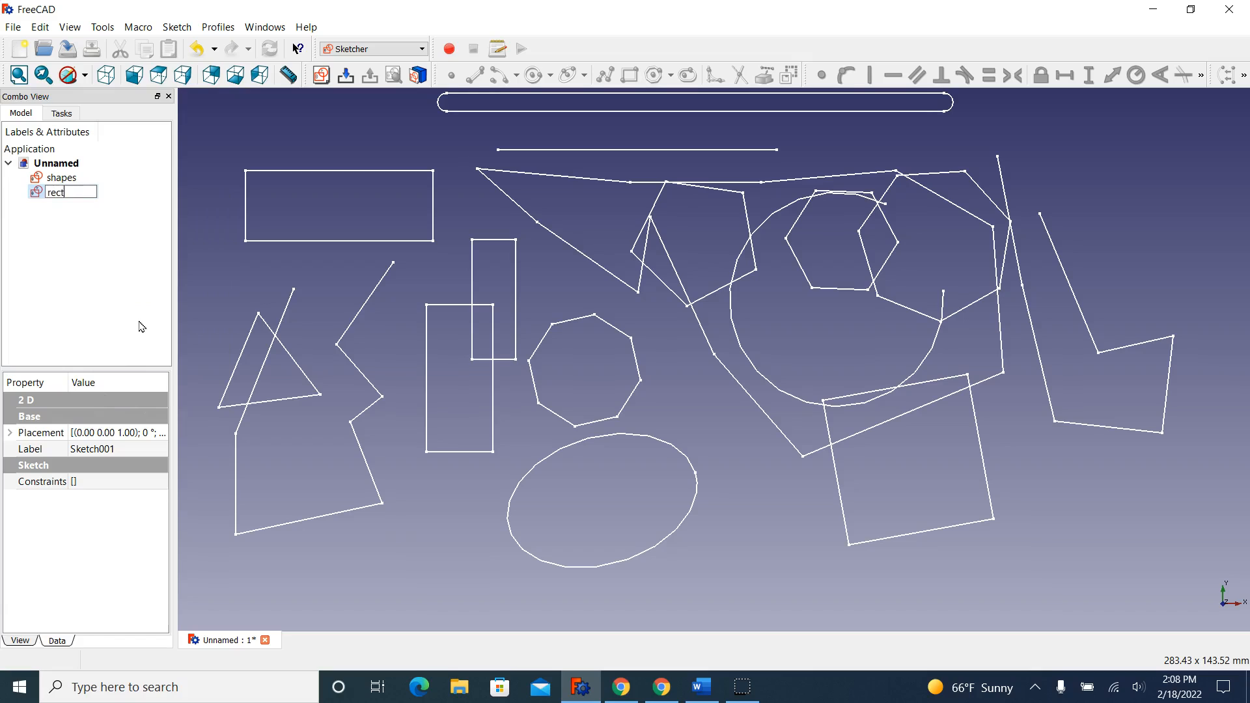
{"action": "type", "text": "rectangle"}
{"action": "left_click", "coordinate": [97, 242]}
Toggle the shapes sketch's visibility off and on, and highlight the rectangle sketch to tell the two apart.
{"action": "left_click", "coordinate": [62, 177]}
{"action": "key", "text": "space"}
{"action": "key", "text": "space"}
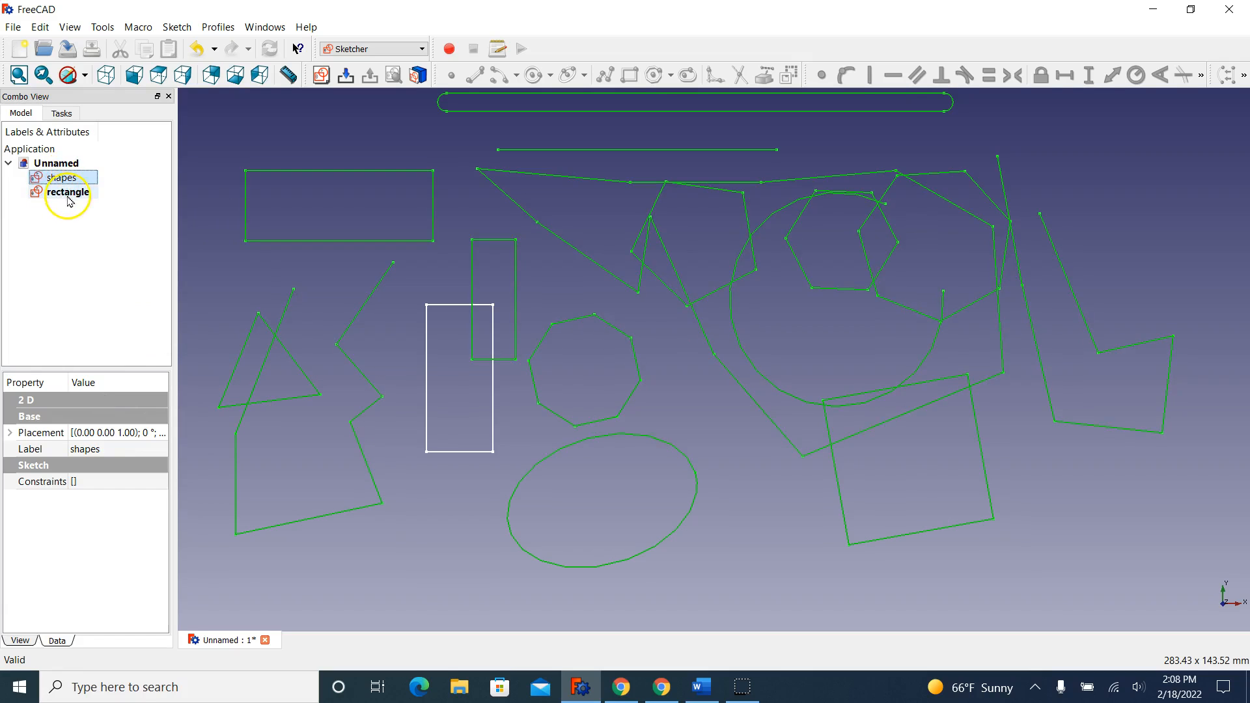
{"action": "left_click", "coordinate": [67, 192]}
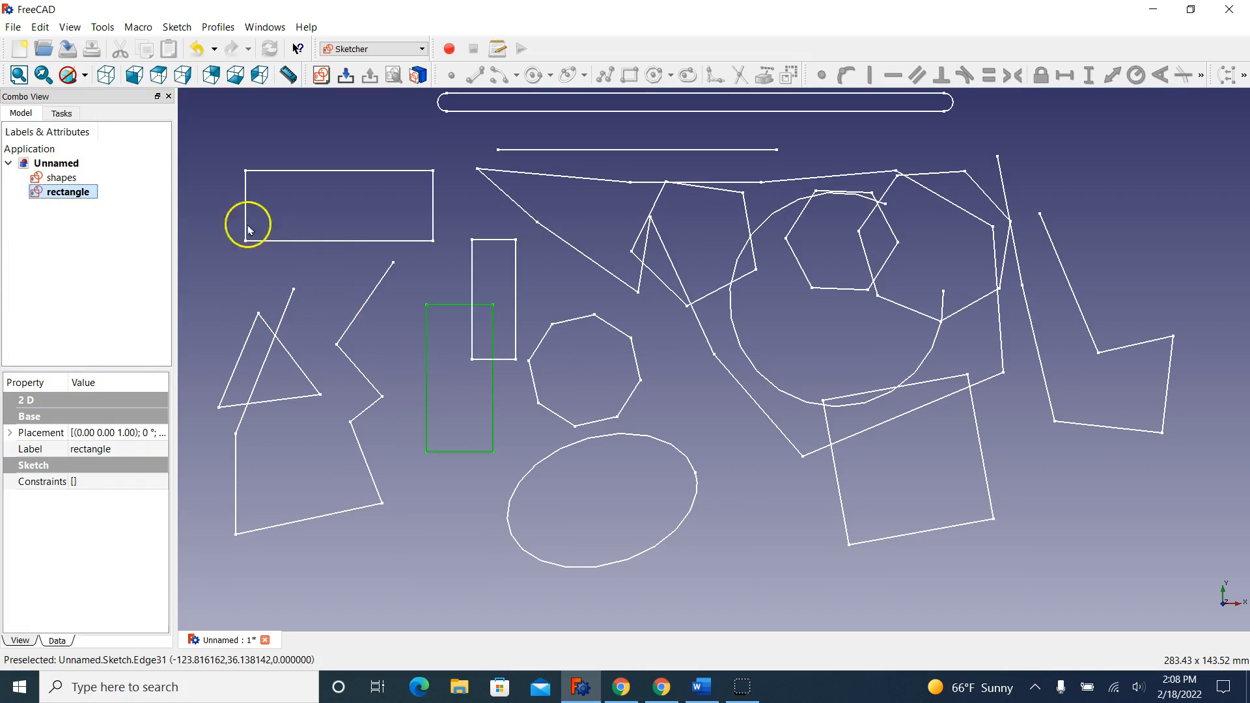
{"action": "left_click", "coordinate": [55, 167]}
{"action": "right_click", "coordinate": [54, 167]}
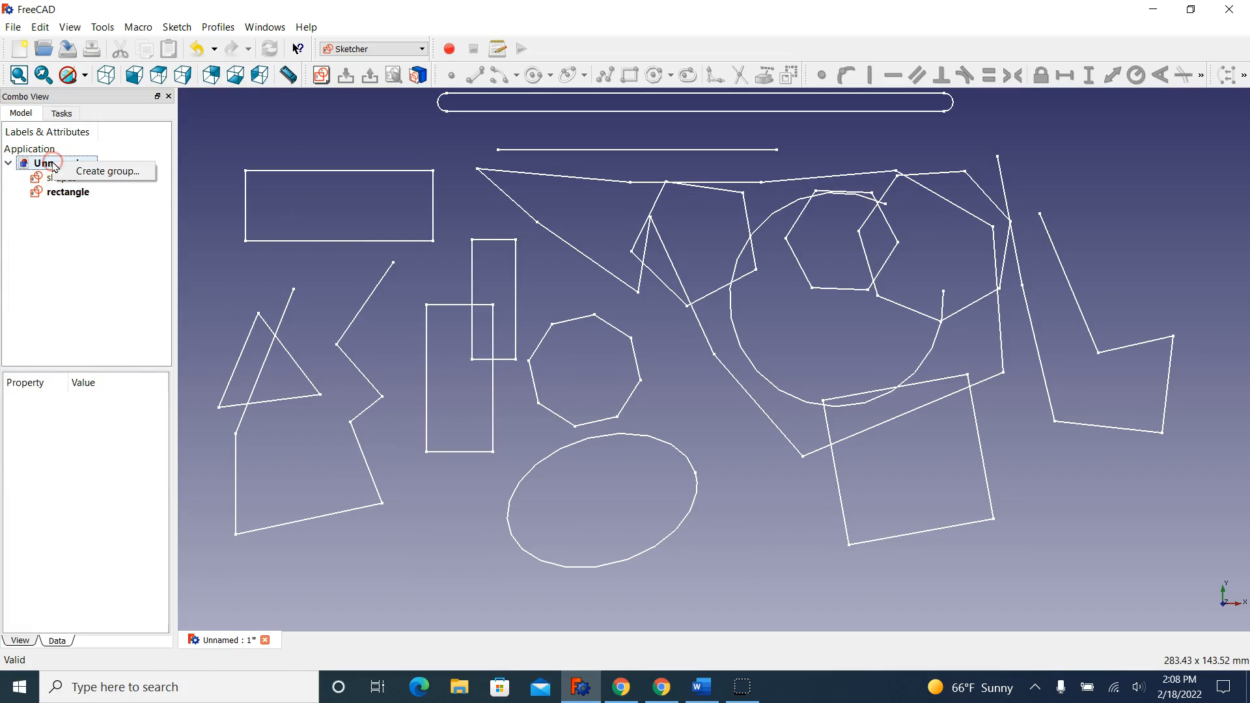
{"action": "left_click", "coordinate": [37, 121]}
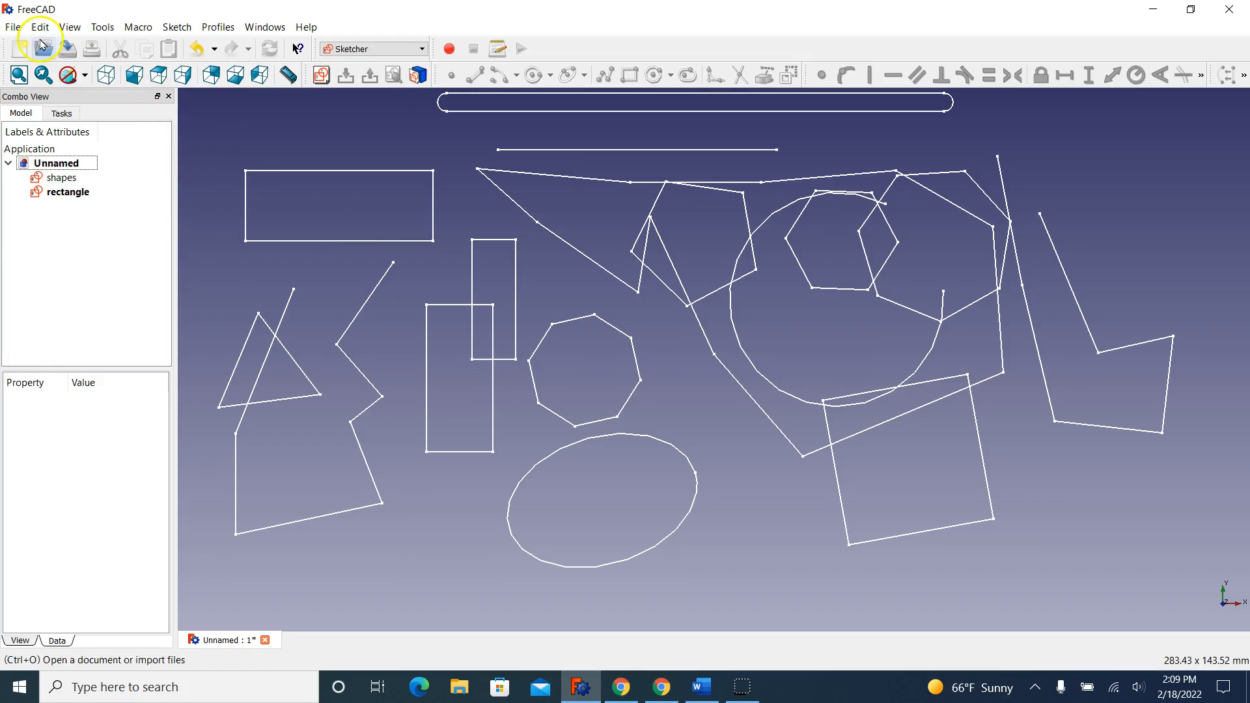
Save the document as shapes in the Freecad folder under Documents and close it.
{"action": "left_click", "coordinate": [13, 27]}
{"action": "left_click", "coordinate": [34, 121]}
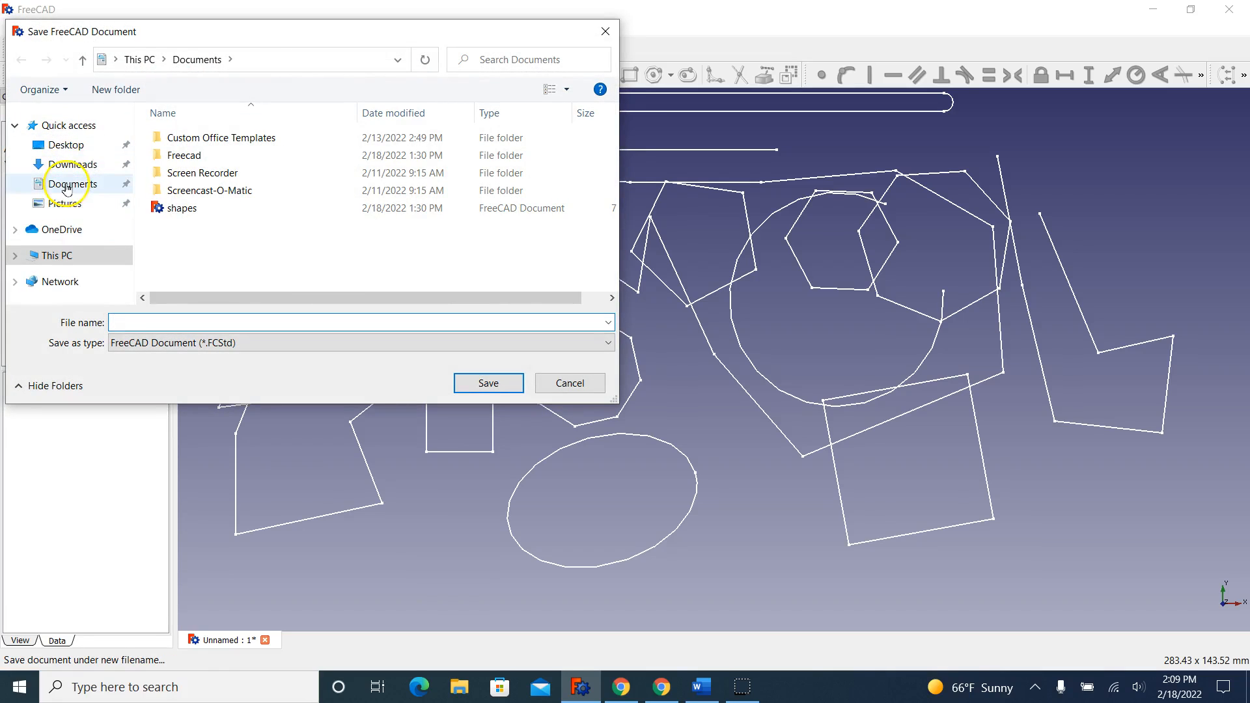
{"action": "left_click", "coordinate": [69, 185]}
{"action": "right_click", "coordinate": [181, 161]}
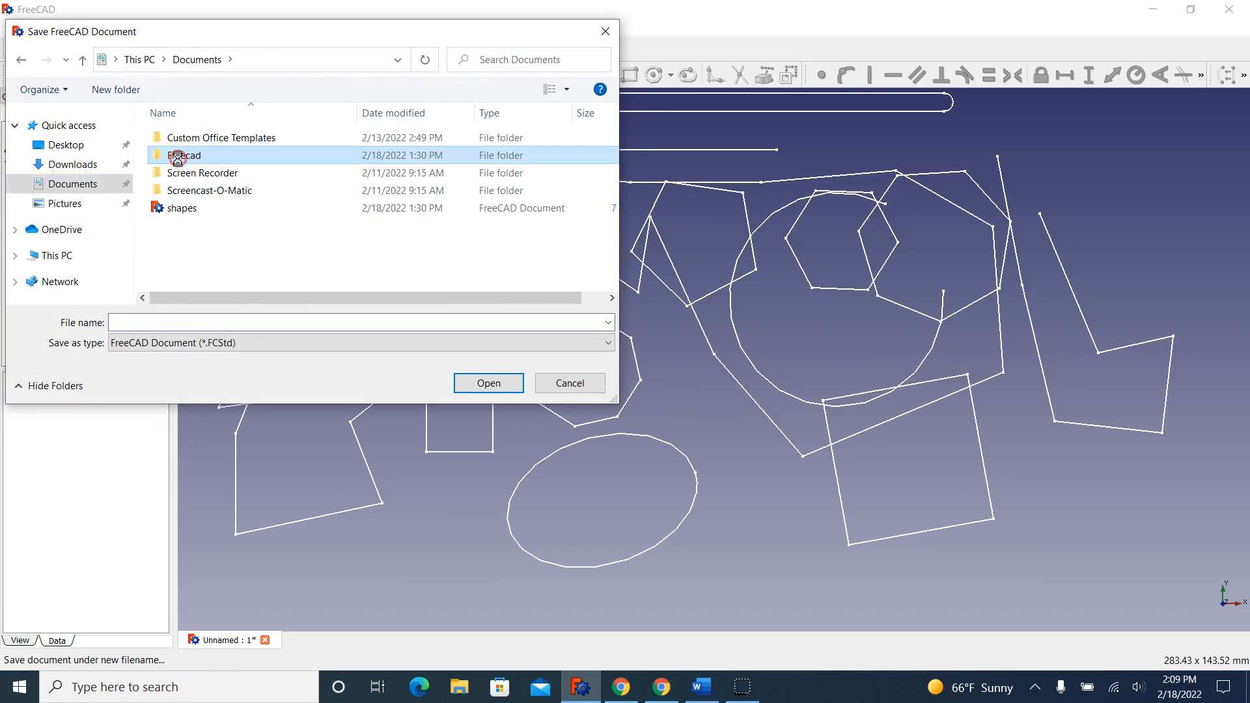
{"action": "left_click", "coordinate": [249, 223]}
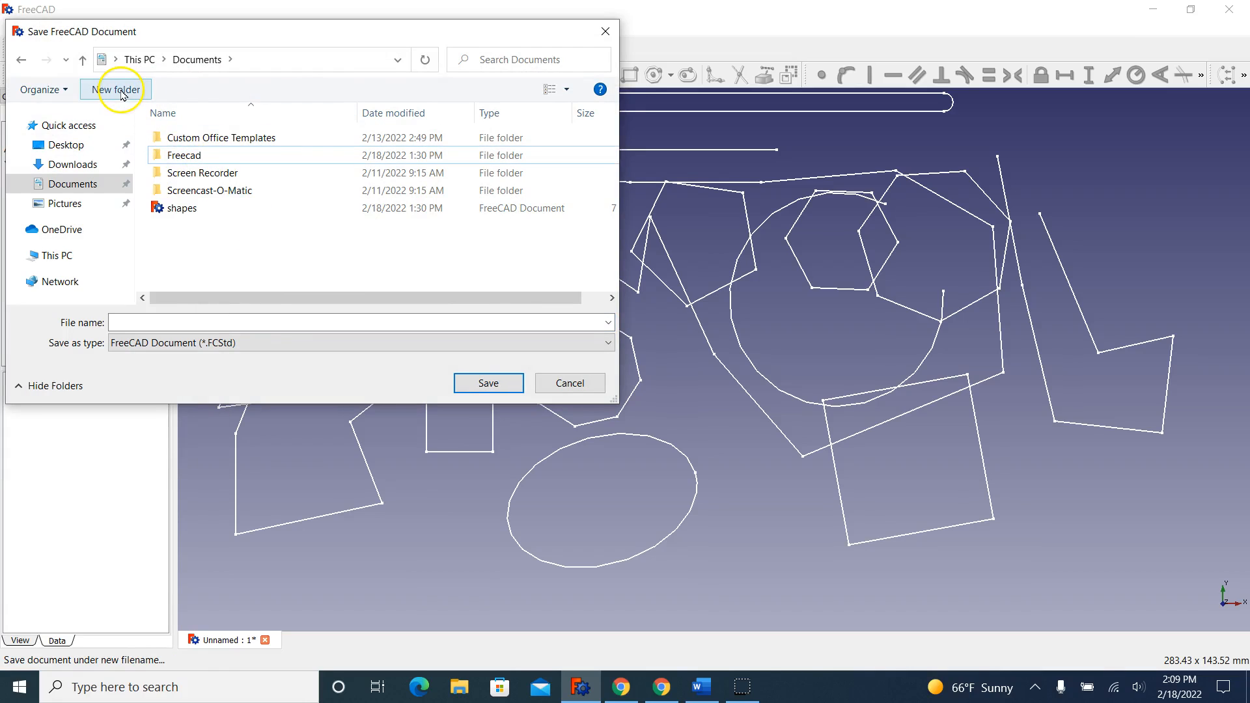
{"action": "left_click", "coordinate": [181, 157]}
{"action": "double_click", "coordinate": [174, 156]}
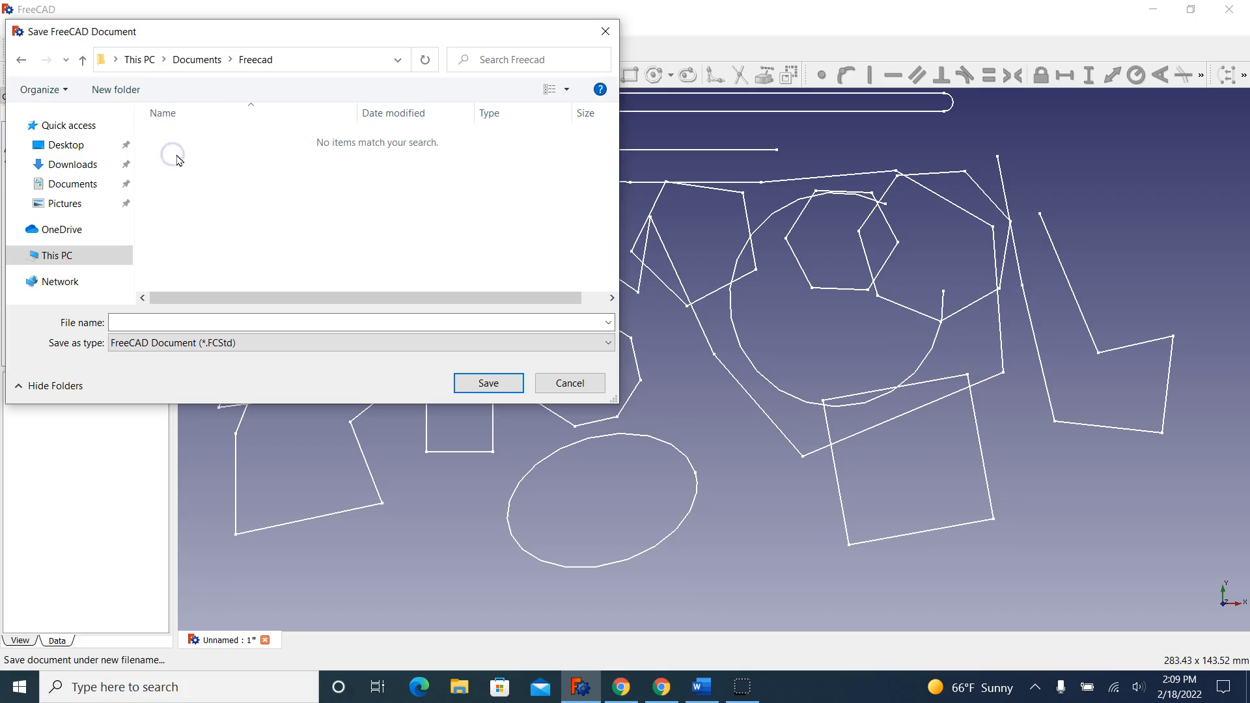
{"action": "left_click", "coordinate": [144, 318]}
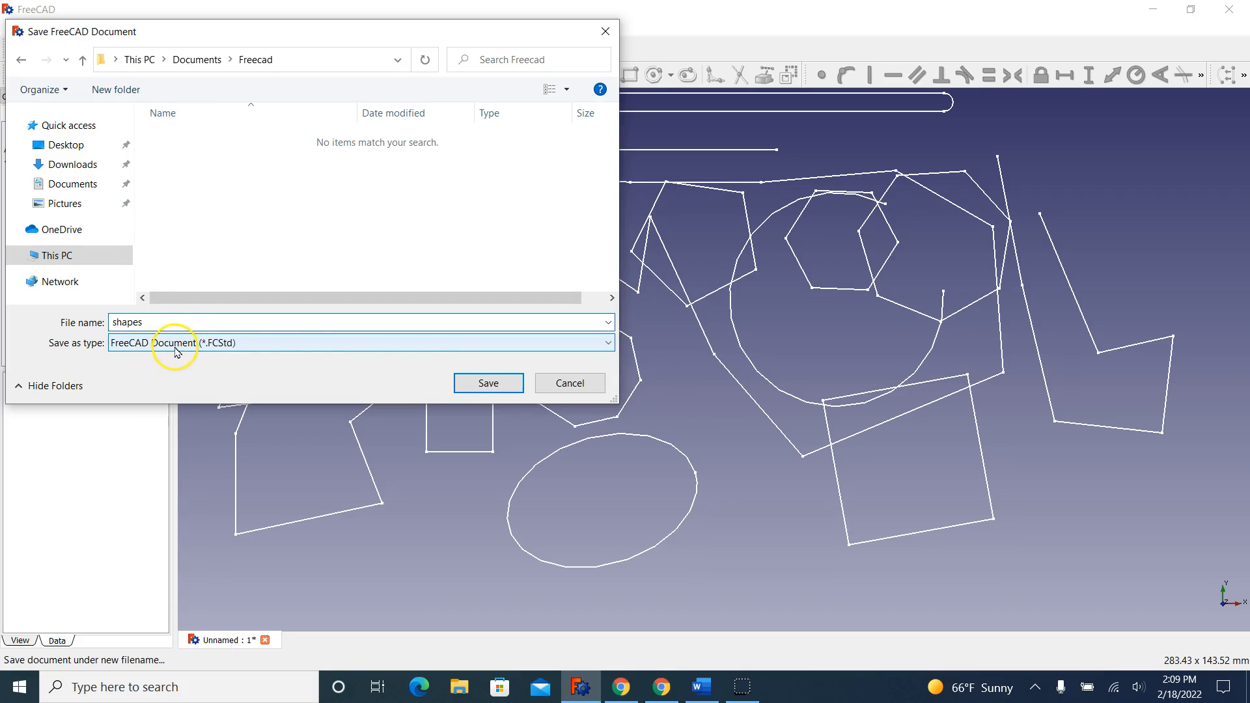
{"action": "left_click", "coordinate": [488, 383]}
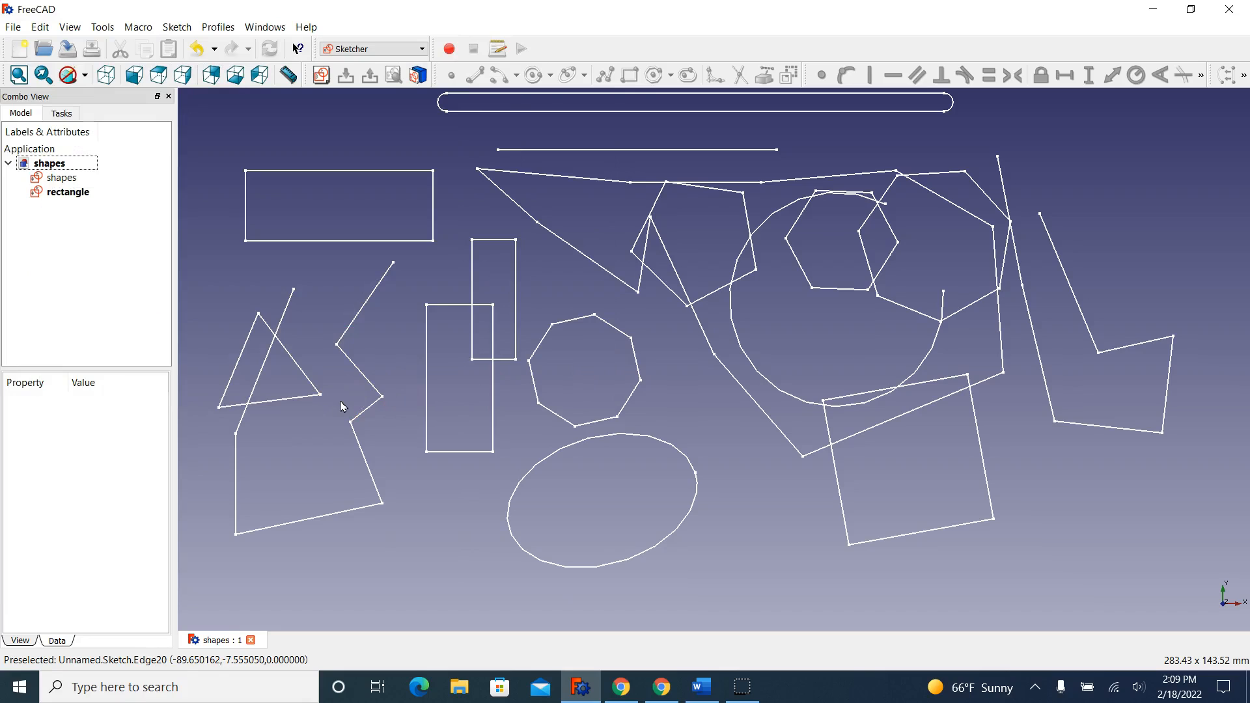
{"action": "left_click", "coordinate": [155, 181]}
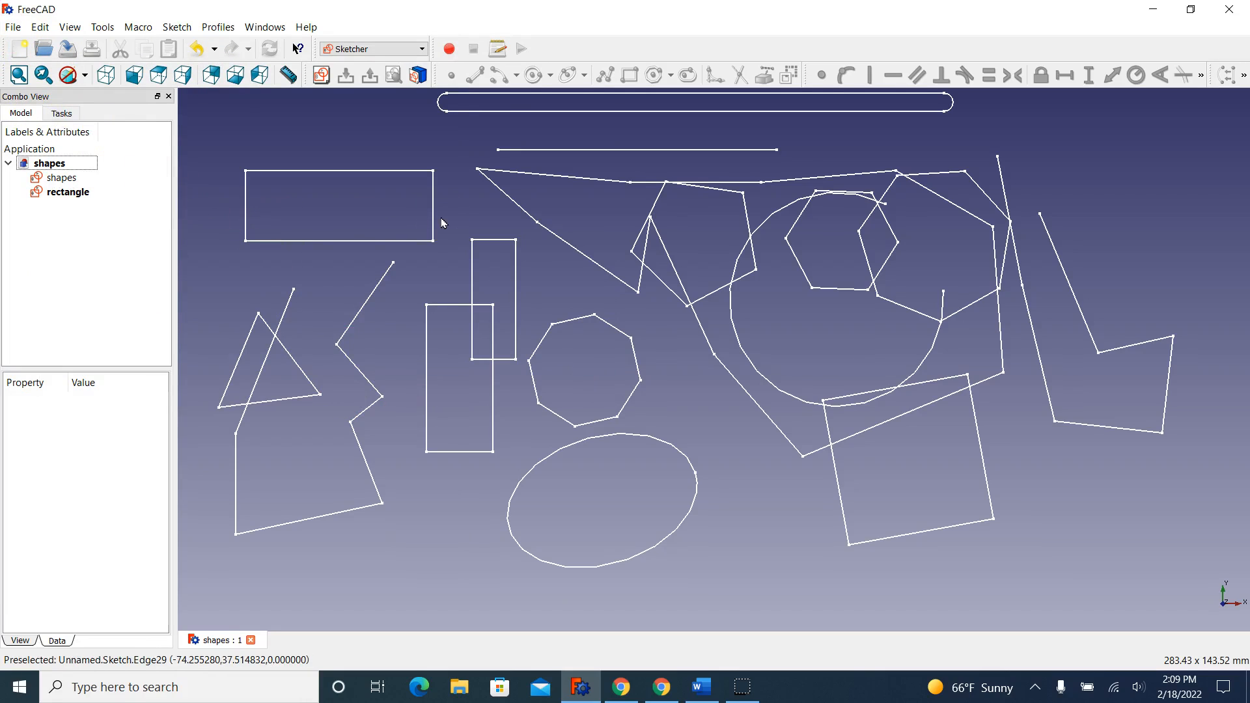
{"action": "left_click", "coordinate": [250, 641]}
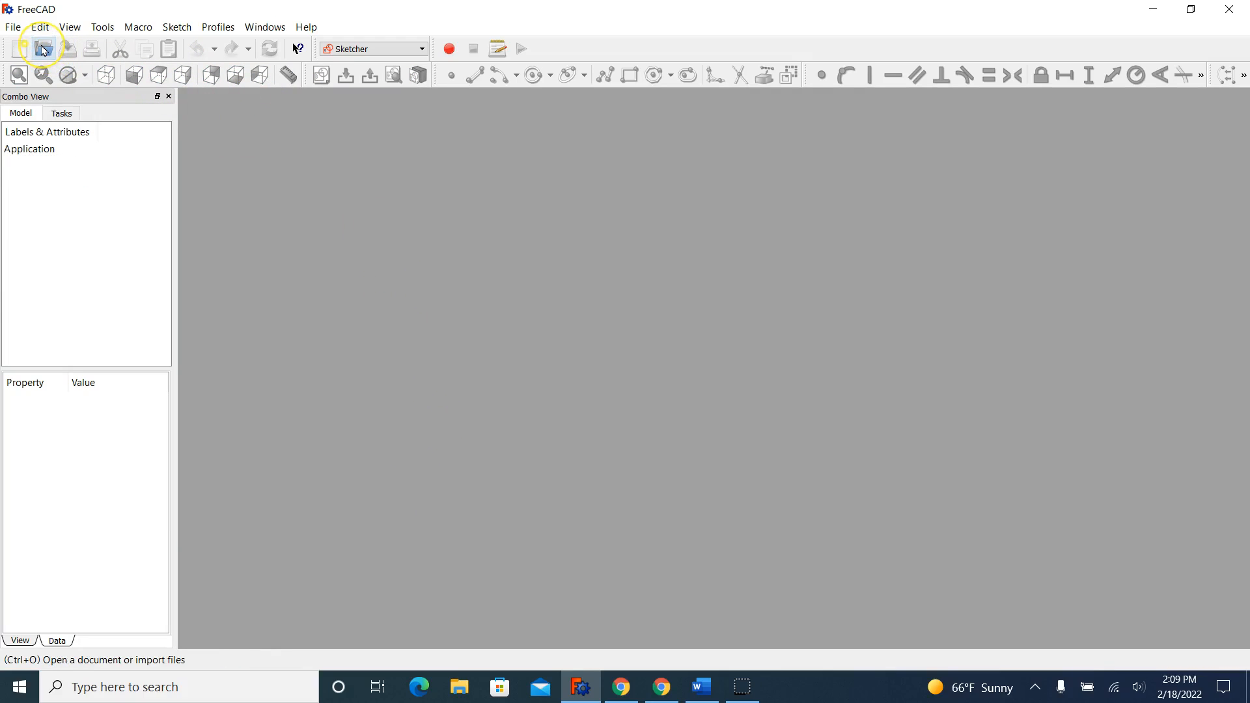
Open the shapes document from the Freecad folder under Documents and exit the program.
{"action": "left_click", "coordinate": [5, 29]}
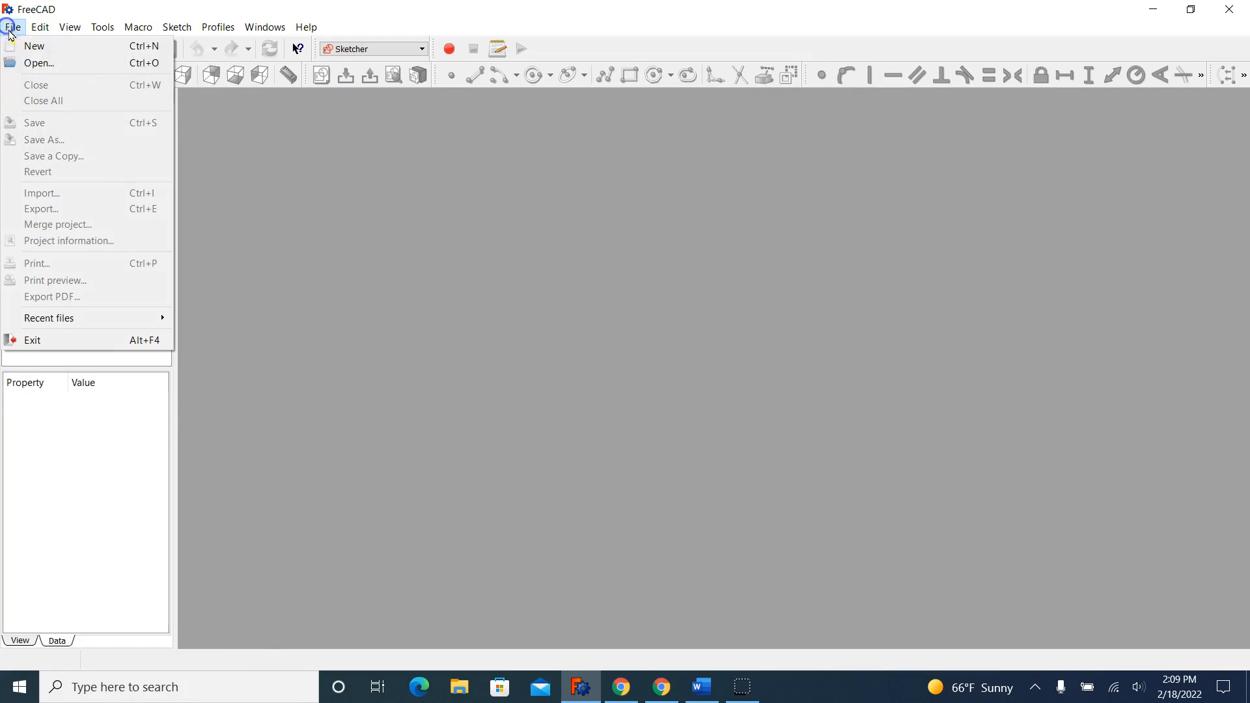
{"action": "left_click", "coordinate": [24, 60]}
{"action": "left_click", "coordinate": [197, 140]}
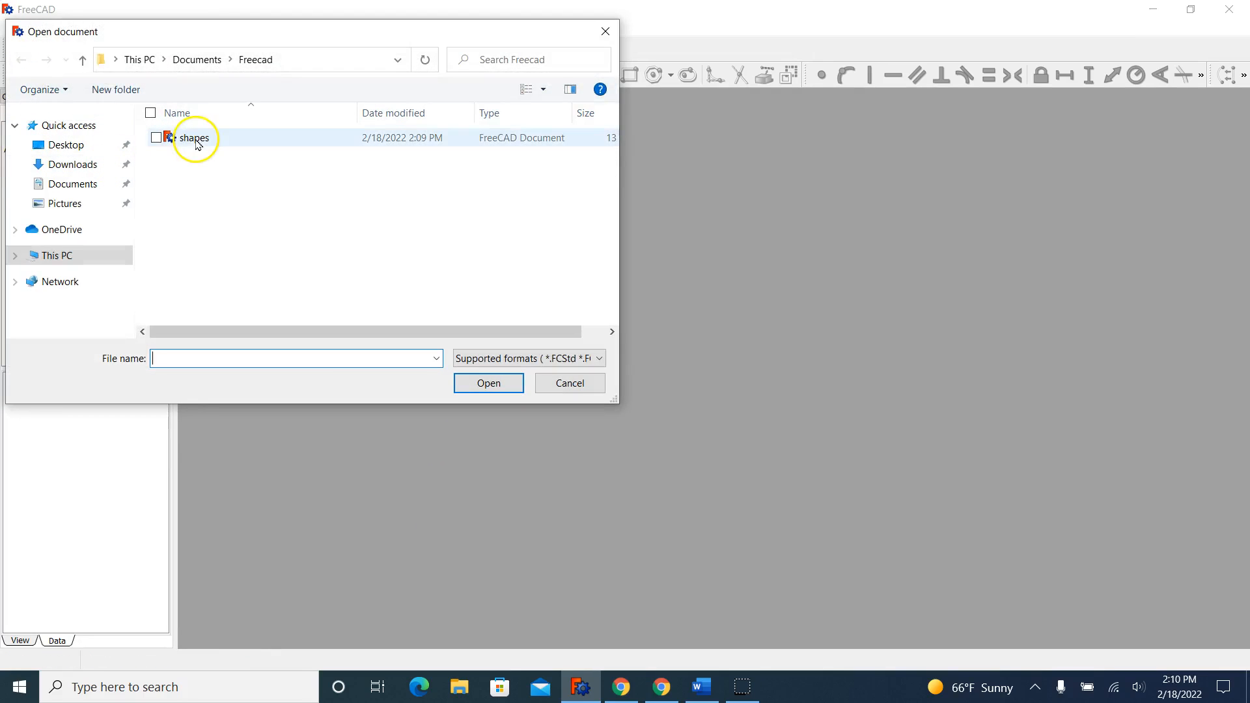
{"action": "left_click", "coordinate": [67, 184]}
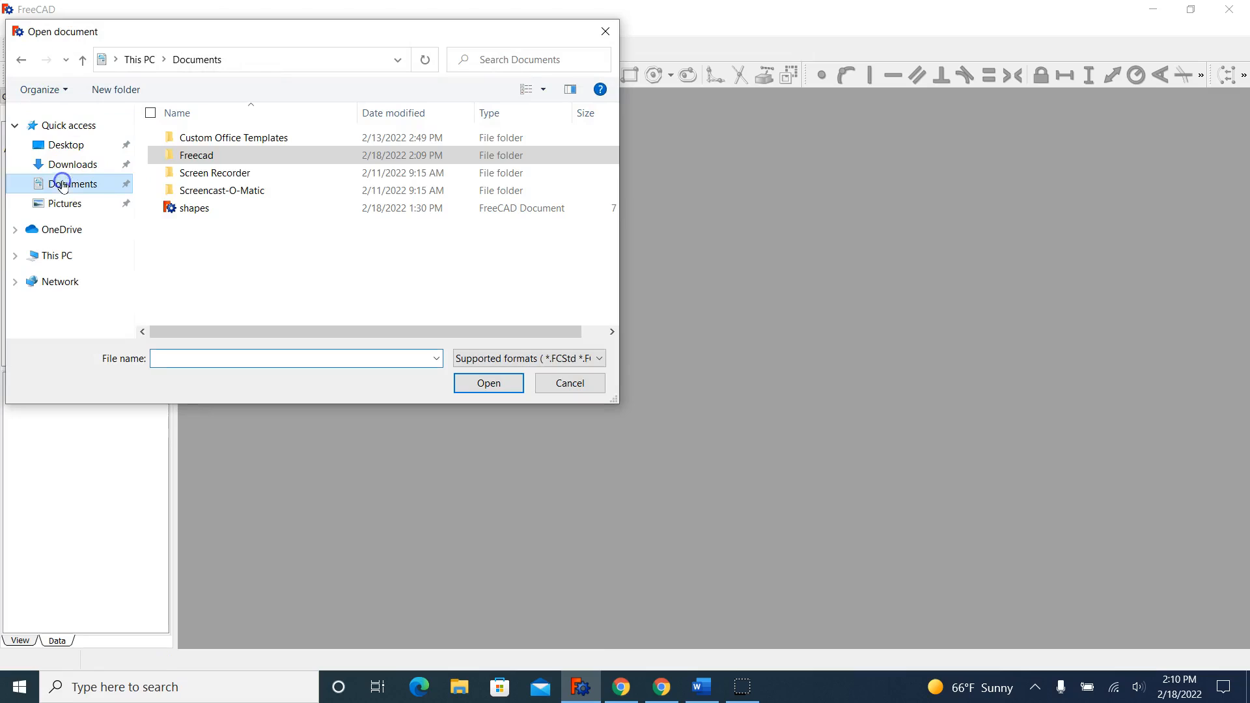
{"action": "double_click", "coordinate": [191, 155]}
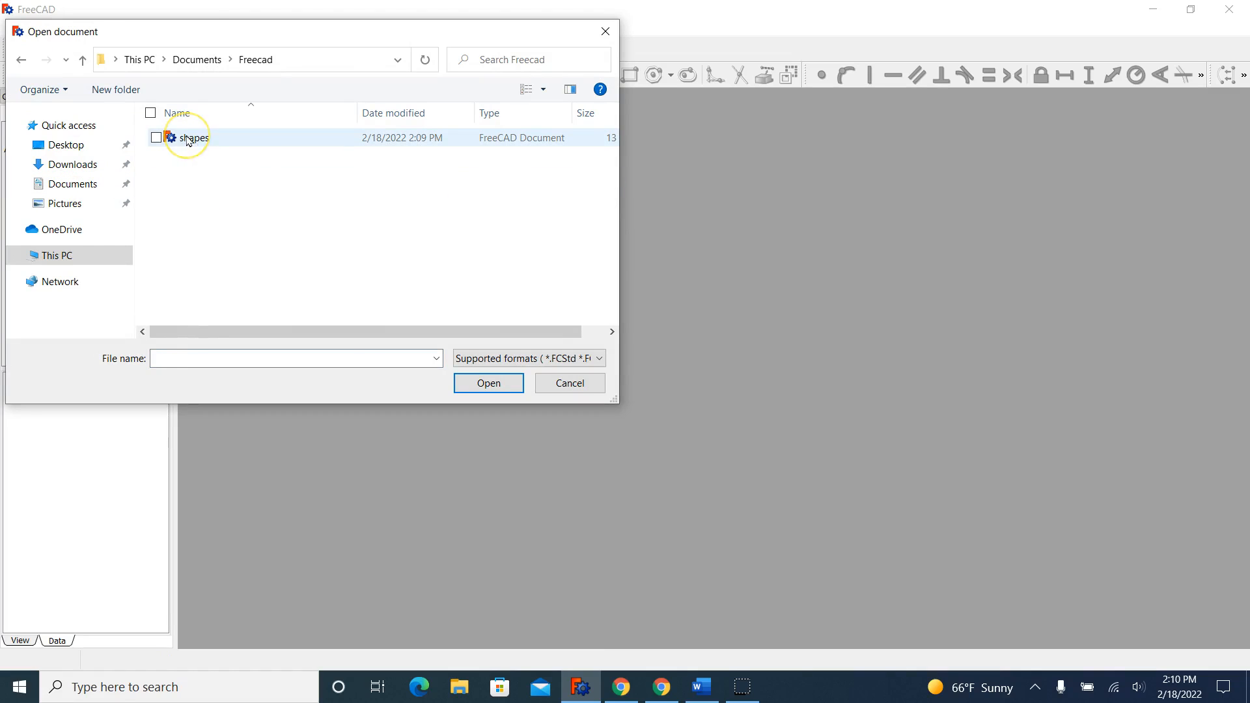
{"action": "left_click", "coordinate": [188, 139]}
{"action": "left_click", "coordinate": [492, 381]}
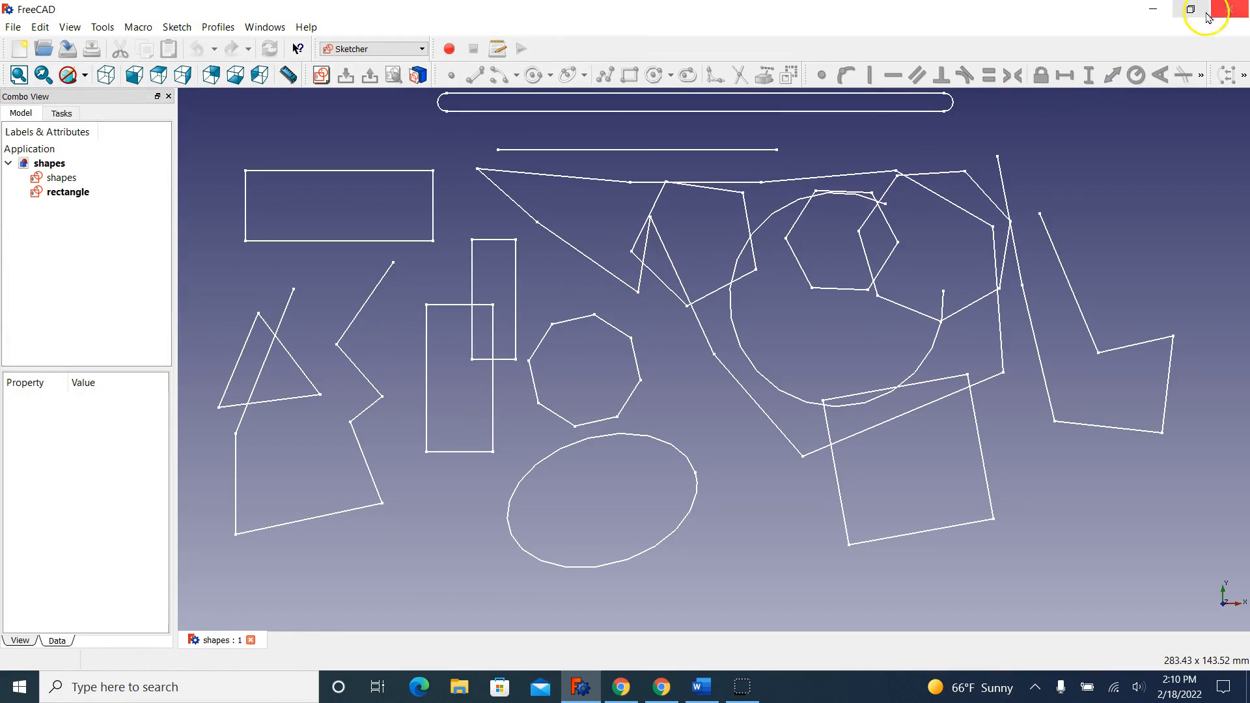
{"action": "left_click", "coordinate": [1227, 9]}
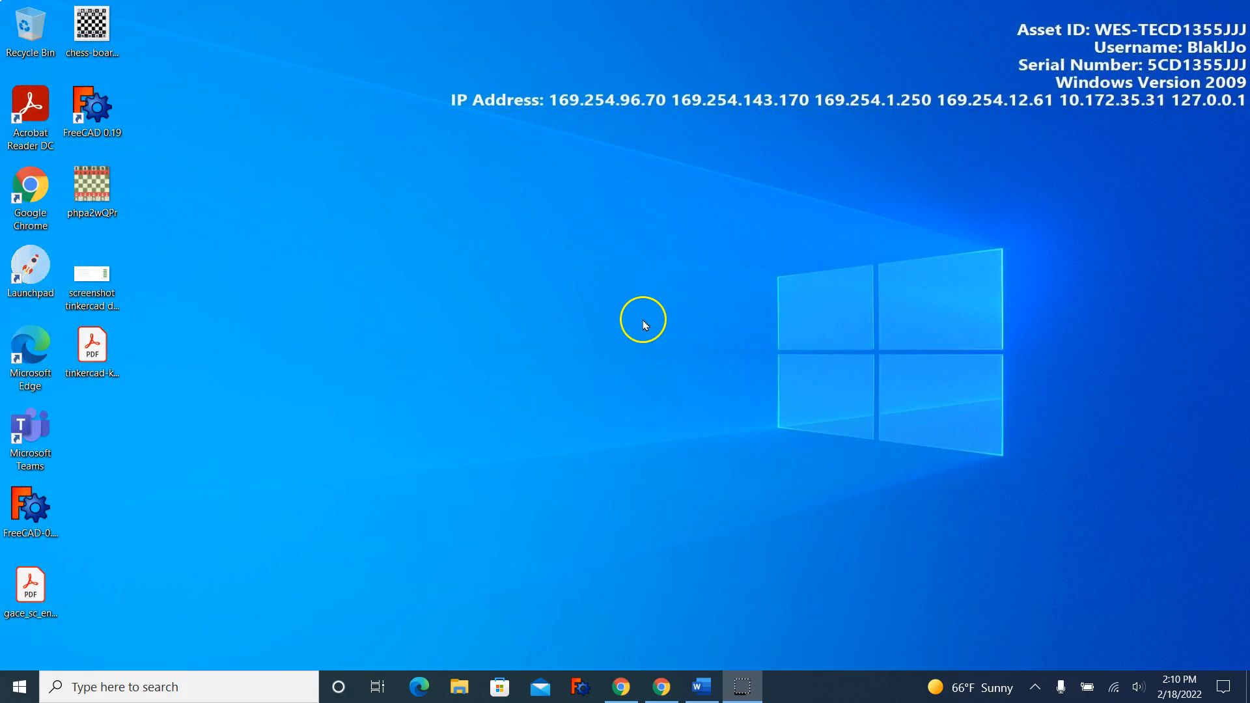